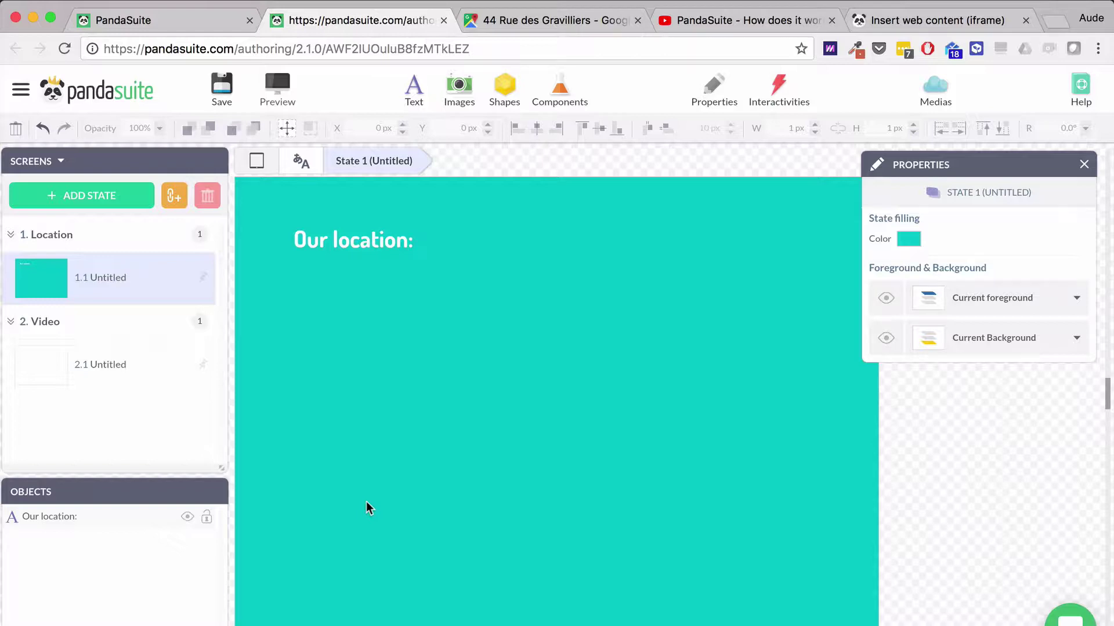
Insert an HTML component under the 'Our location:' heading, sized to 860 × 543 px.
left_click(564, 97)
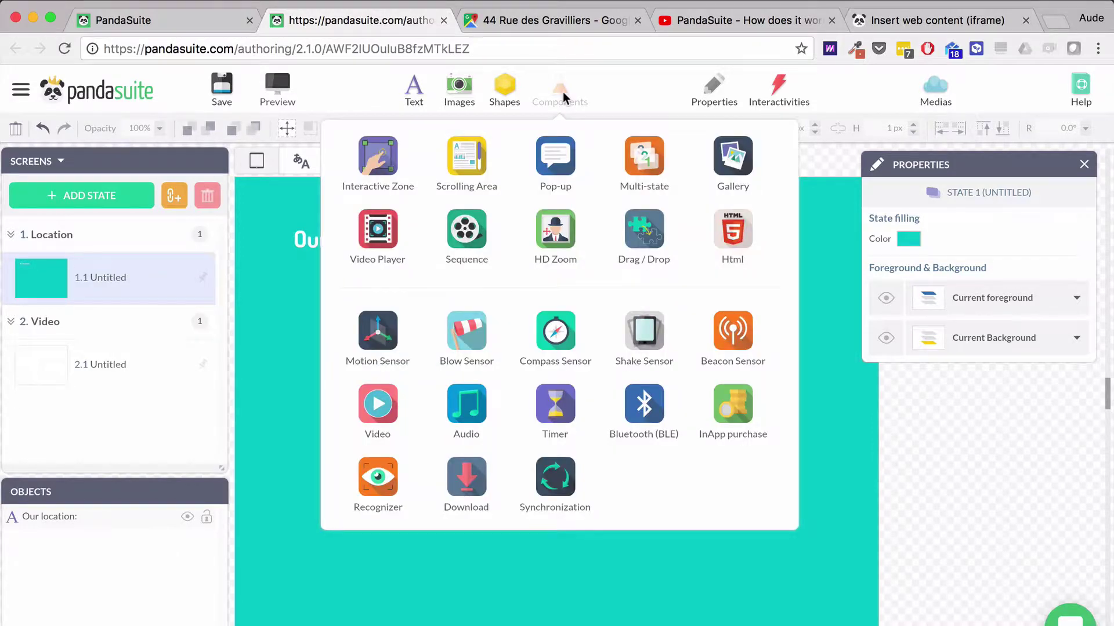
left_click(740, 228)
left_click_drag(552, 417, 396, 351)
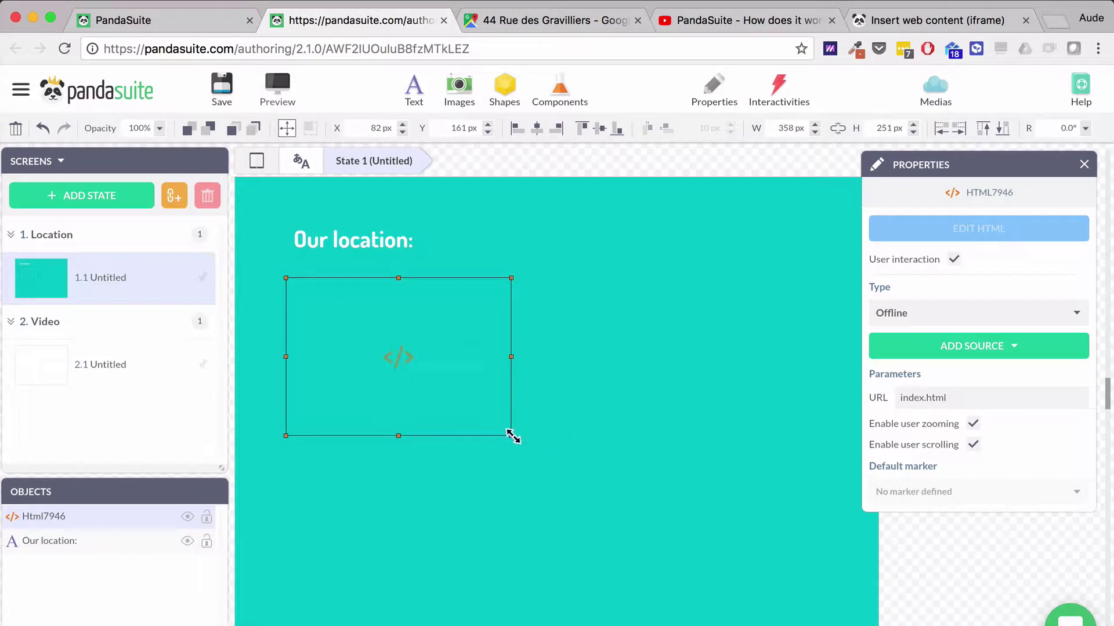
left_click_drag(511, 436, 828, 618)
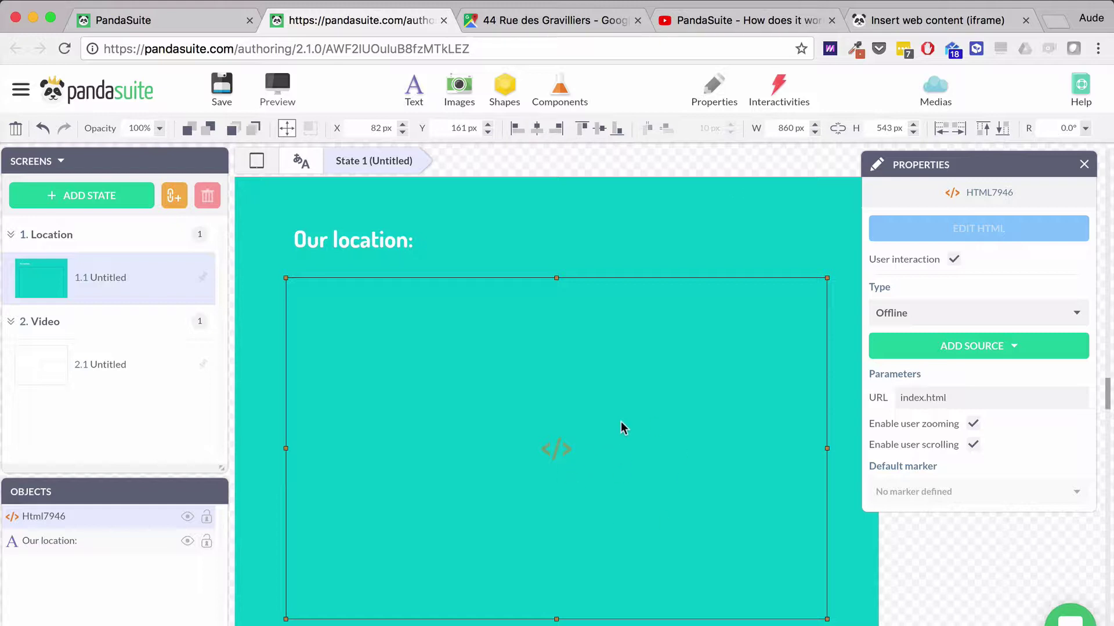
Download the IFRAME.ZIP folder from the 'Insert web content (iframe)' help article.
left_click(902, 22)
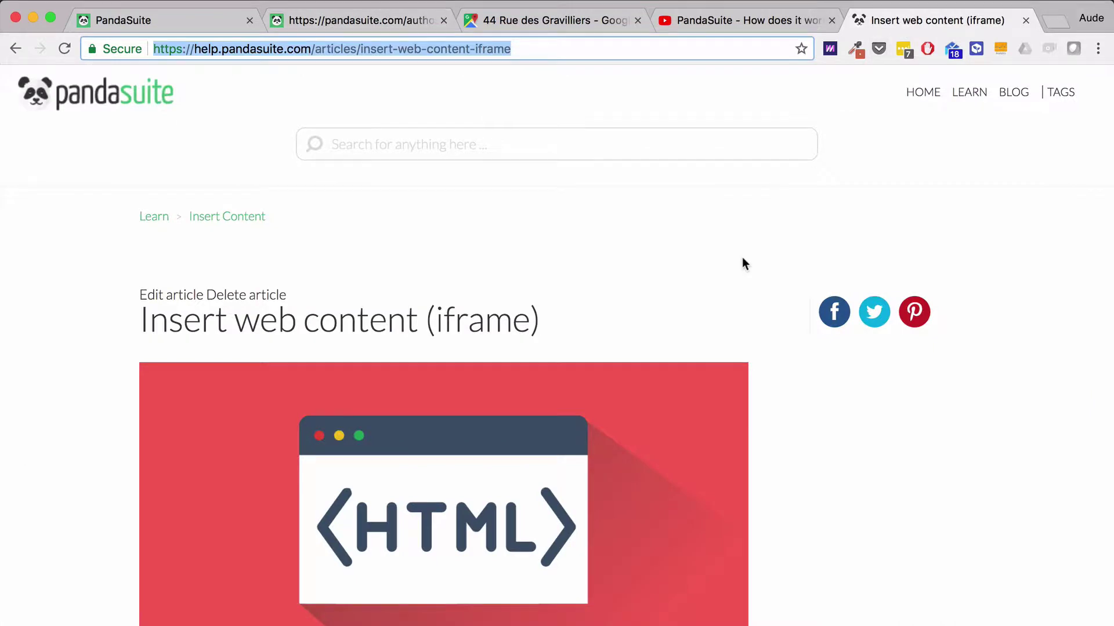
scroll(743, 260, "down", 3)
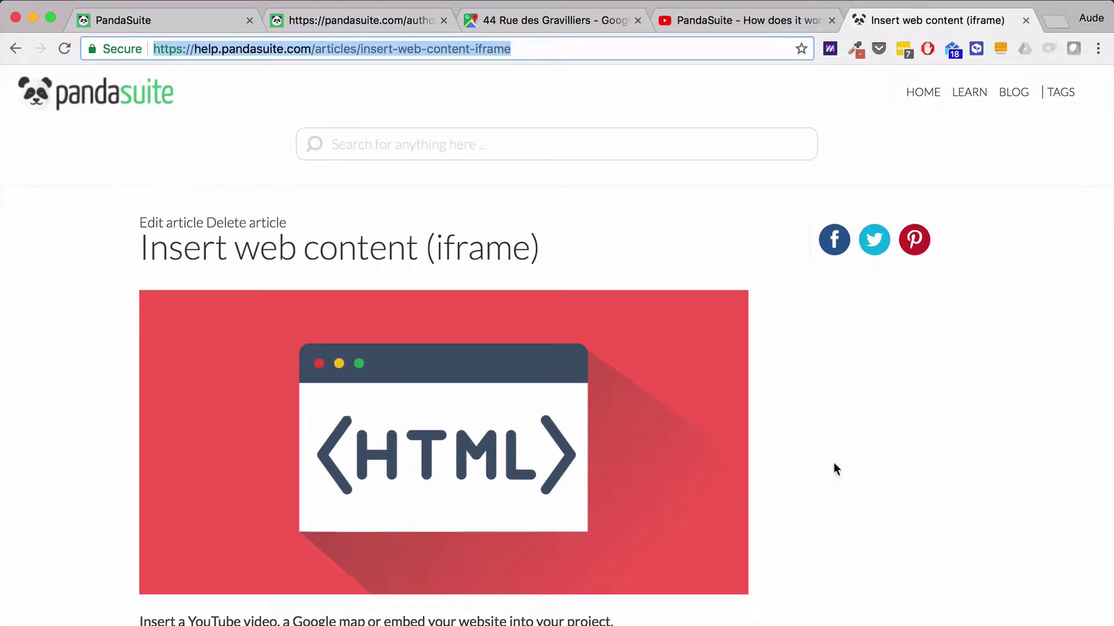
scroll(834, 464, "down", 6)
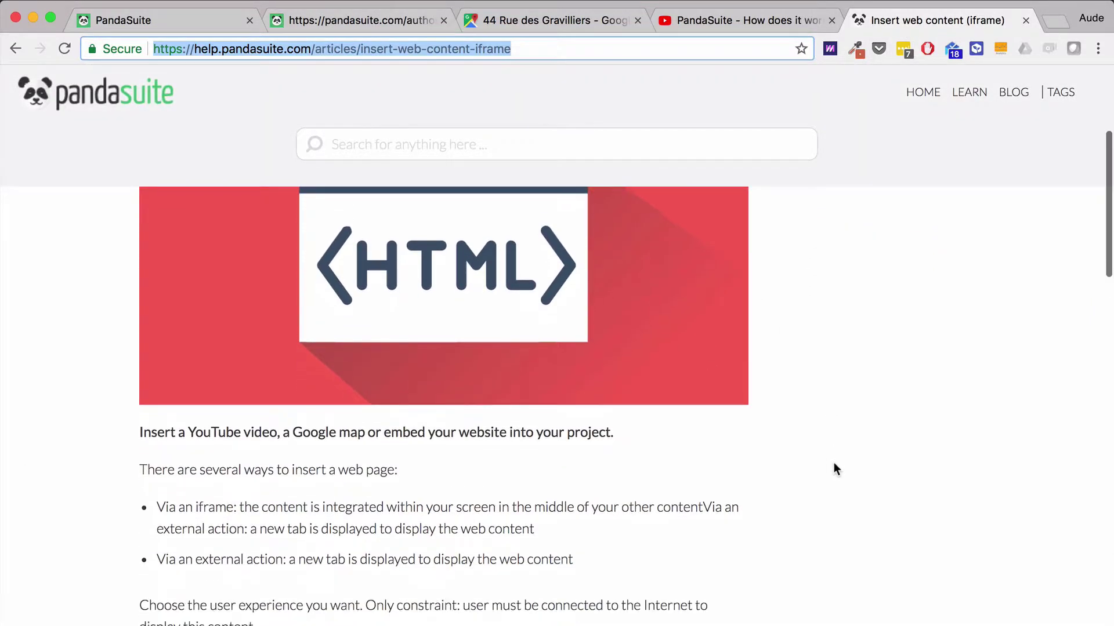
scroll(833, 468, "down", 5)
scroll(834, 468, "up", 7)
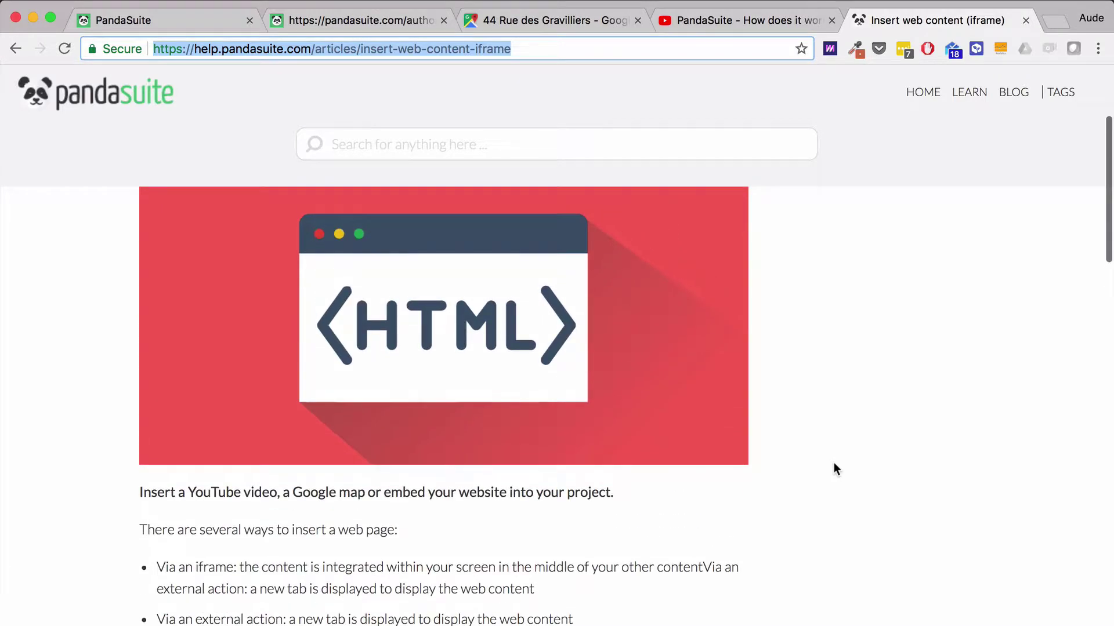
scroll(834, 464, "down", 4)
scroll(833, 464, "up", 9)
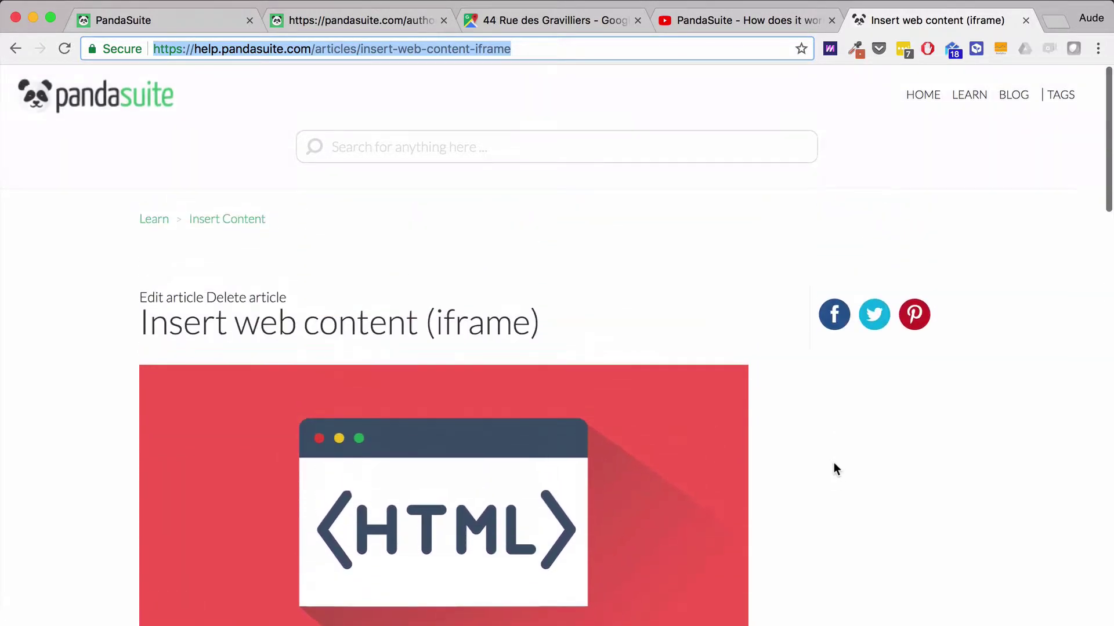
scroll(833, 464, "down", 8)
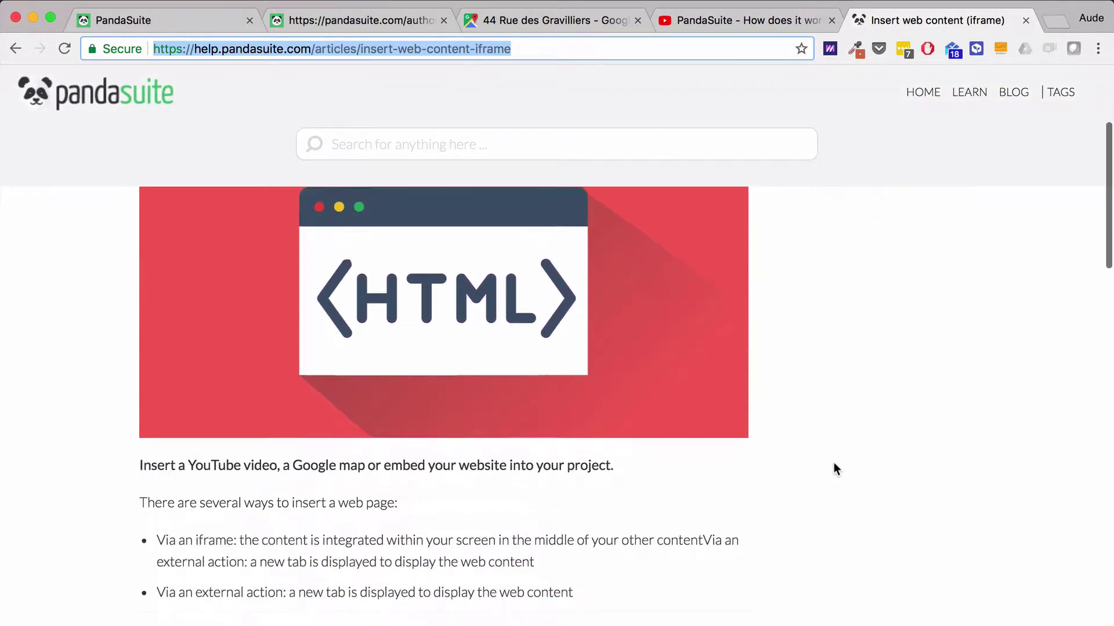
scroll(834, 464, "down", 18)
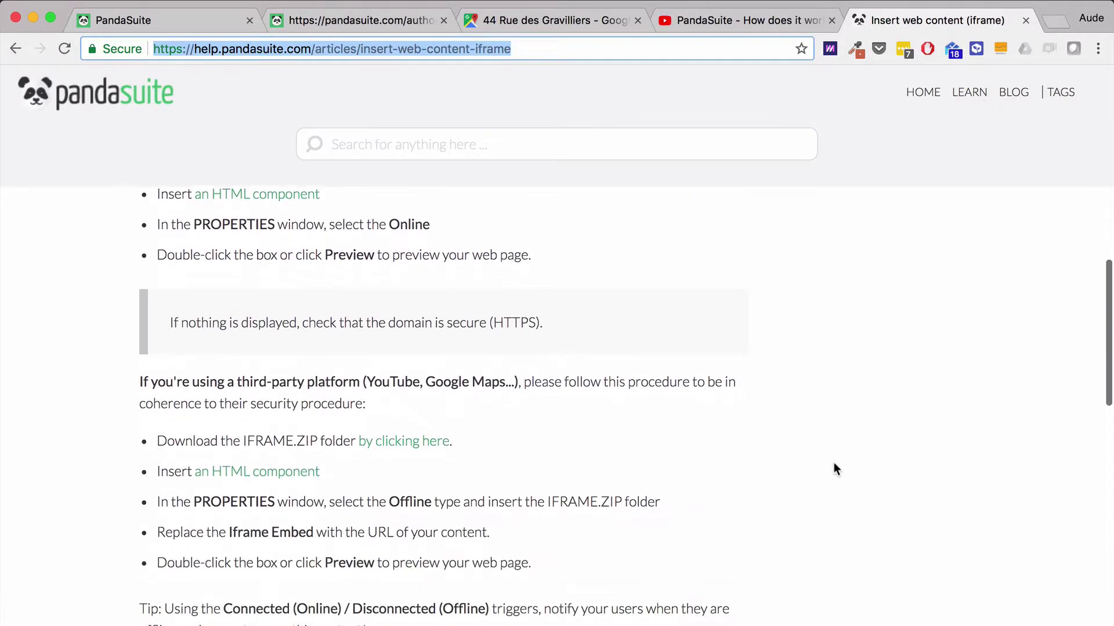
scroll(834, 465, "down", 1)
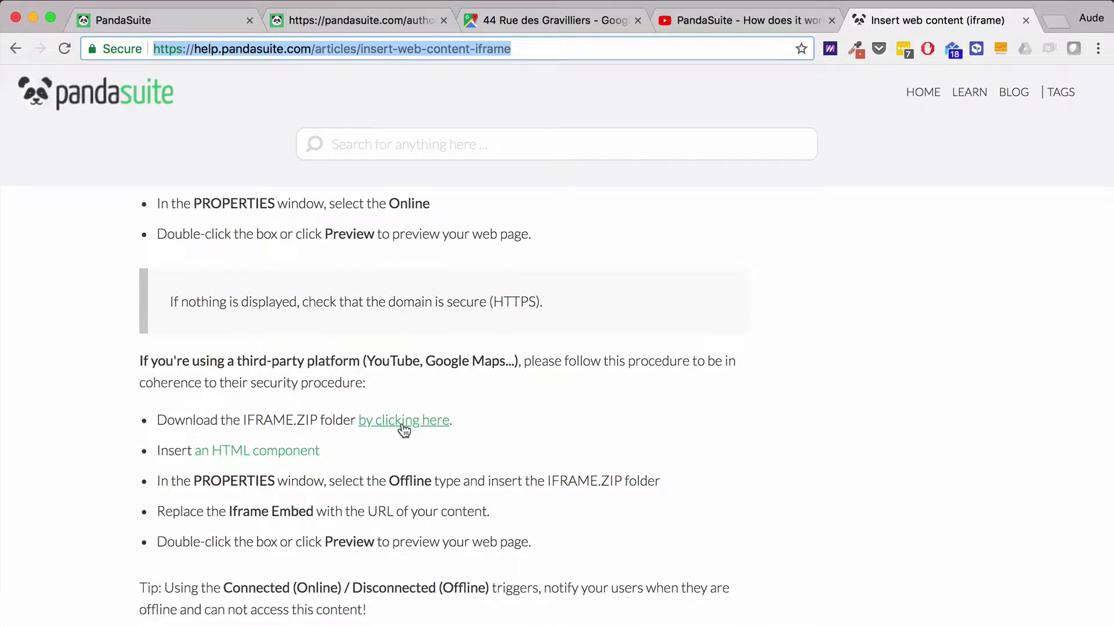
left_click(403, 428)
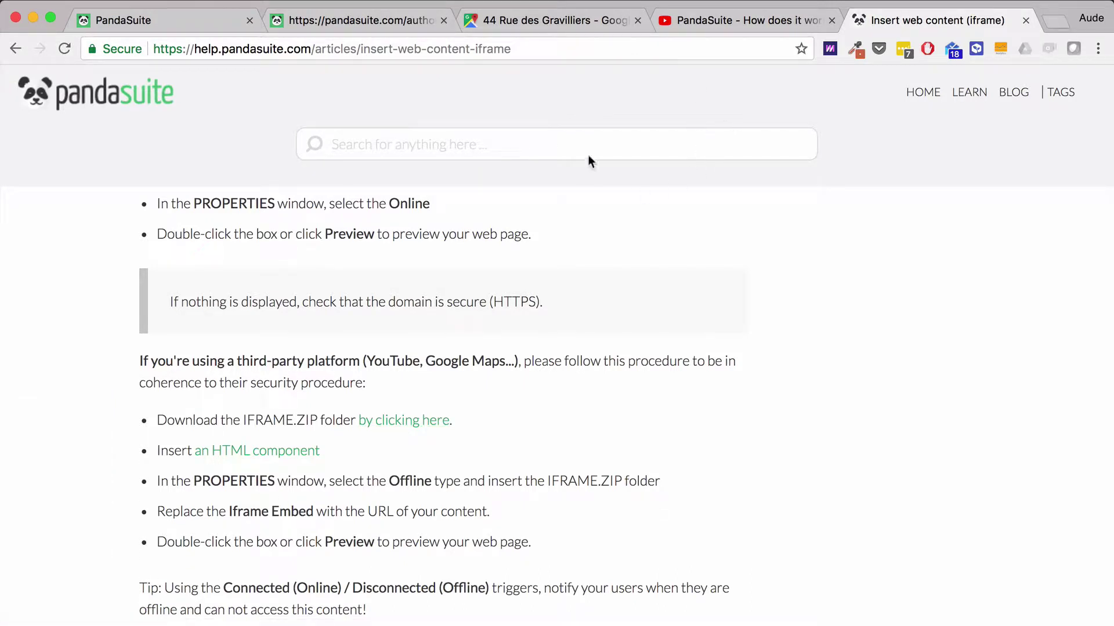
Upload iframe (1).zip from Downloads as a new zip source in PandaSuite.
left_click(413, 21)
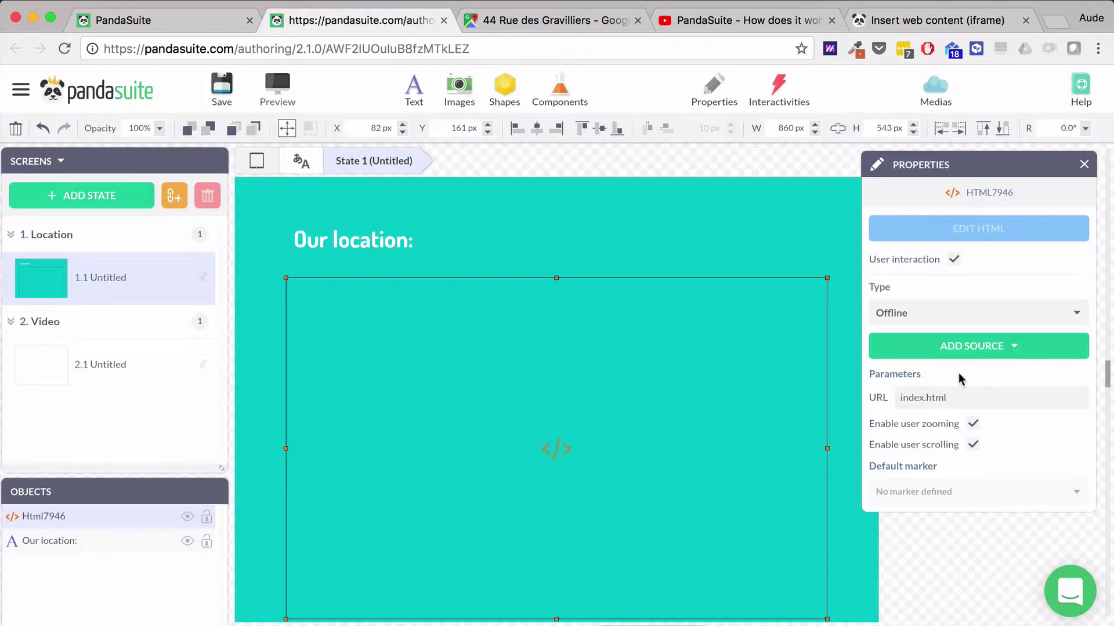
left_click(993, 349)
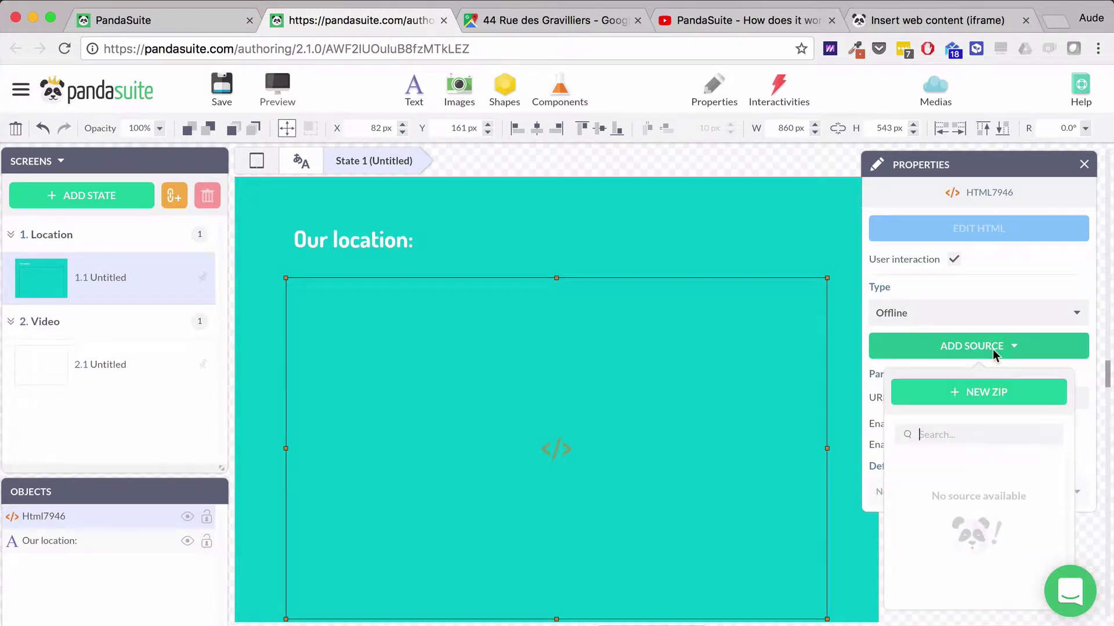
left_click(978, 394)
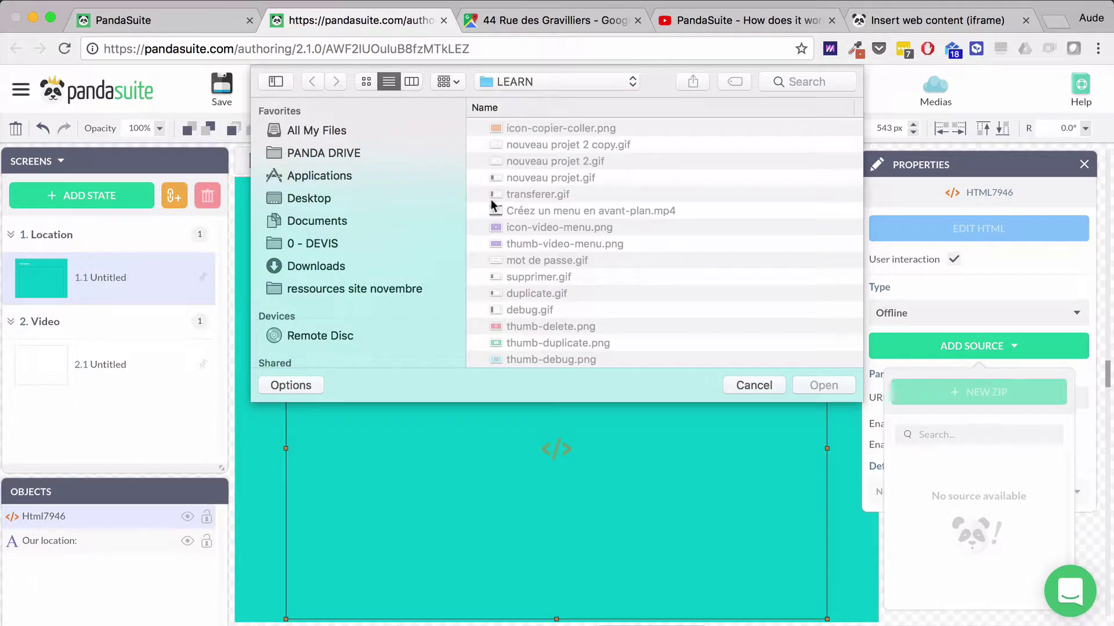
left_click(345, 265)
left_click(588, 132)
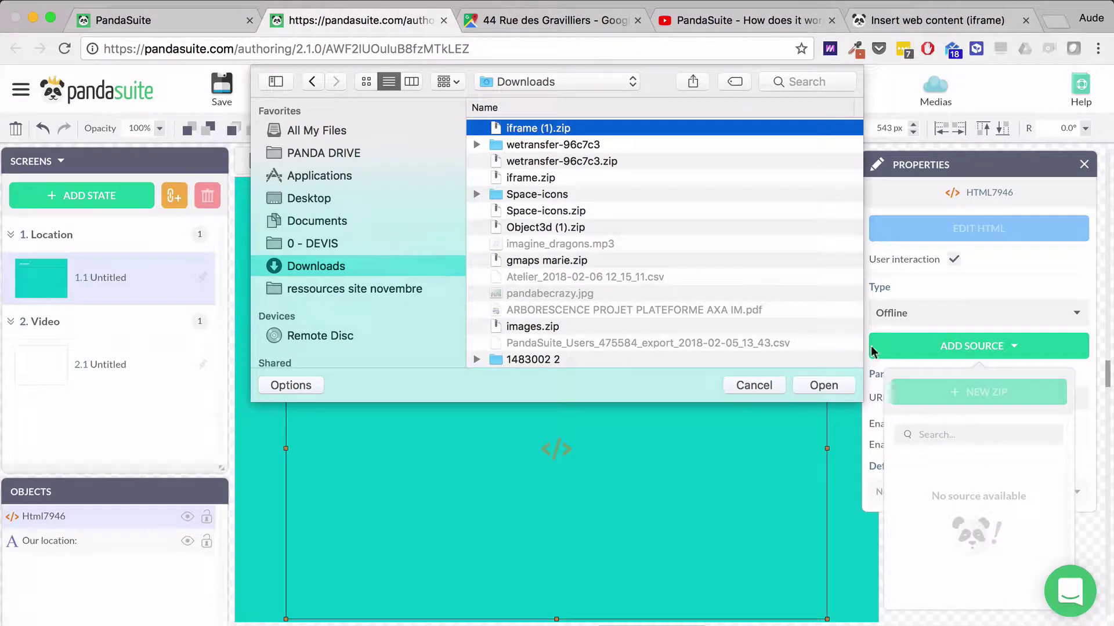
left_click(822, 386)
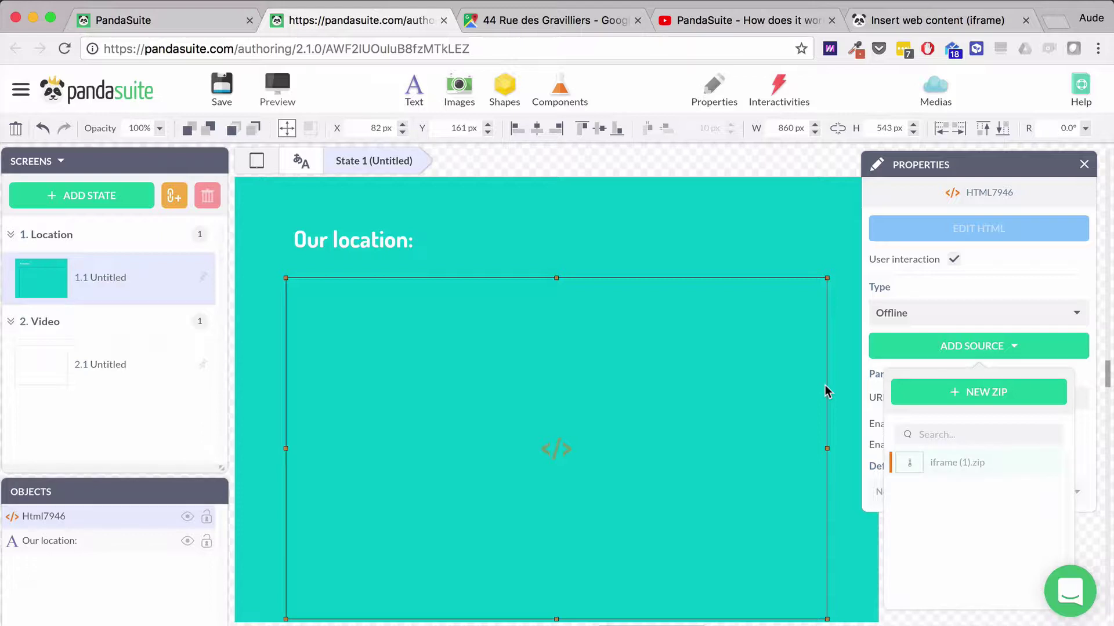
Assign iframe (1).zip as the HTML component's source so the IFrame Embed property appears.
left_click(905, 464)
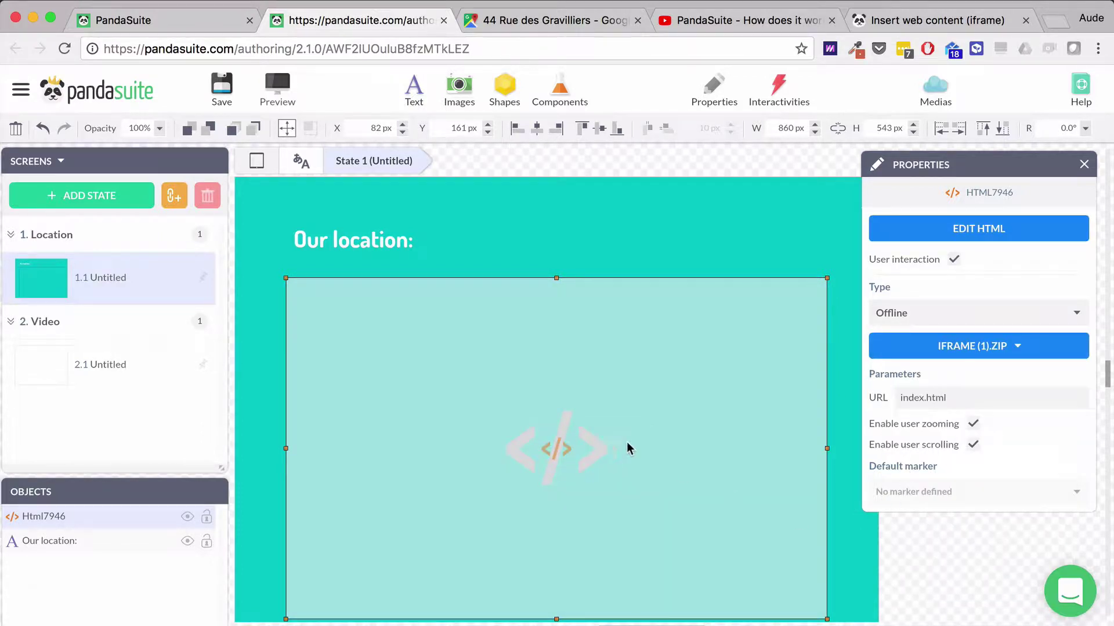
left_click(877, 560)
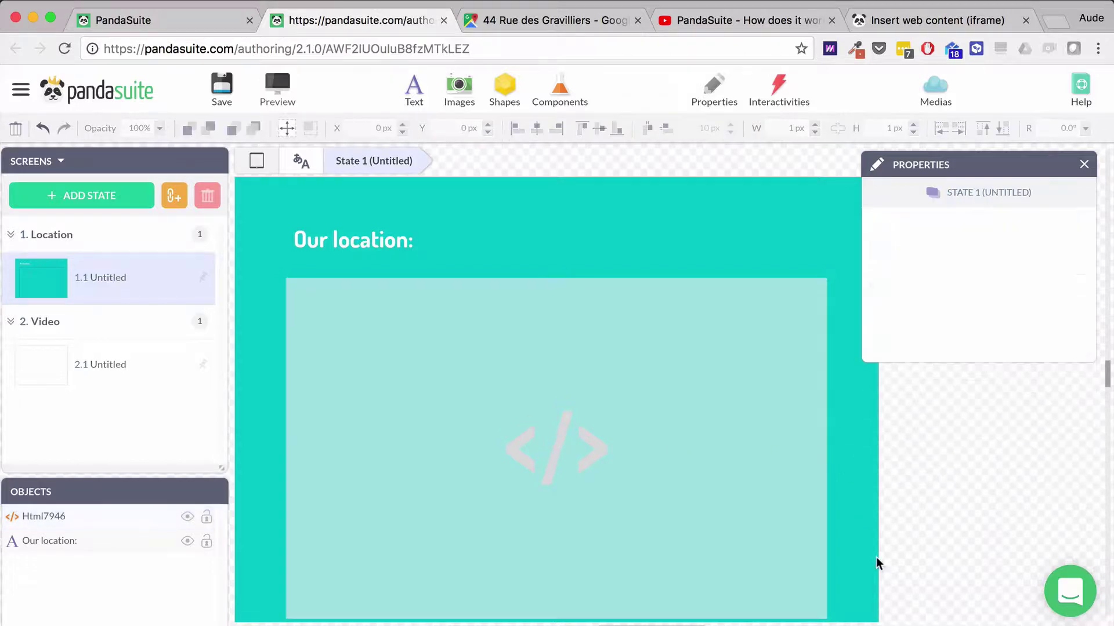
left_click(786, 510)
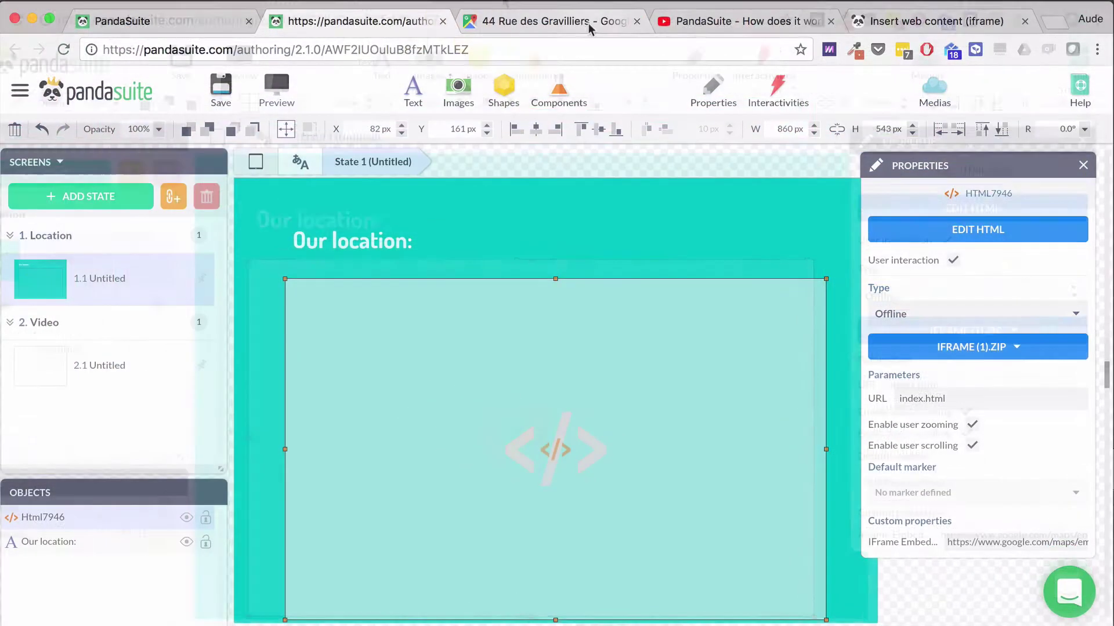
Copy the medium-size Google Maps embed code for 44 Rue des Gravilliers, Paris.
left_click(579, 23)
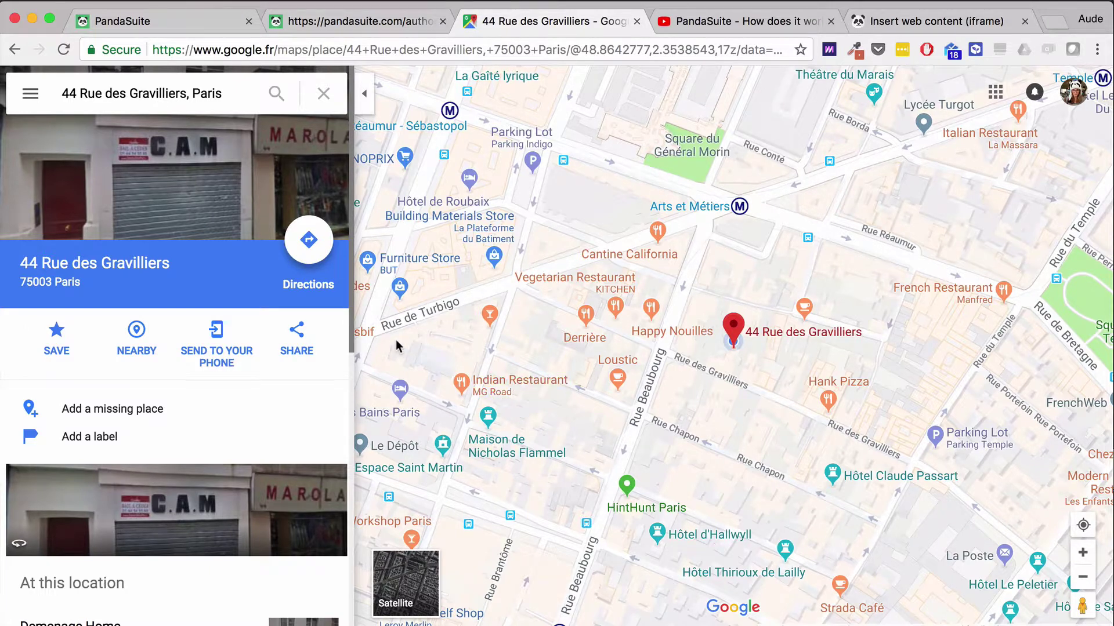
left_click(308, 351)
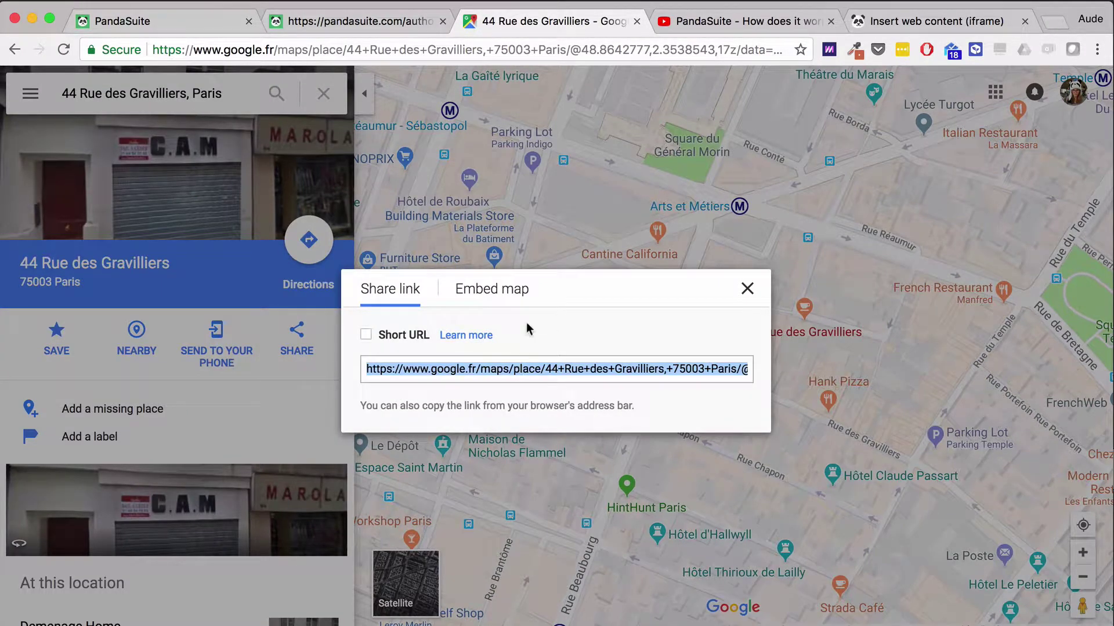
left_click(504, 297)
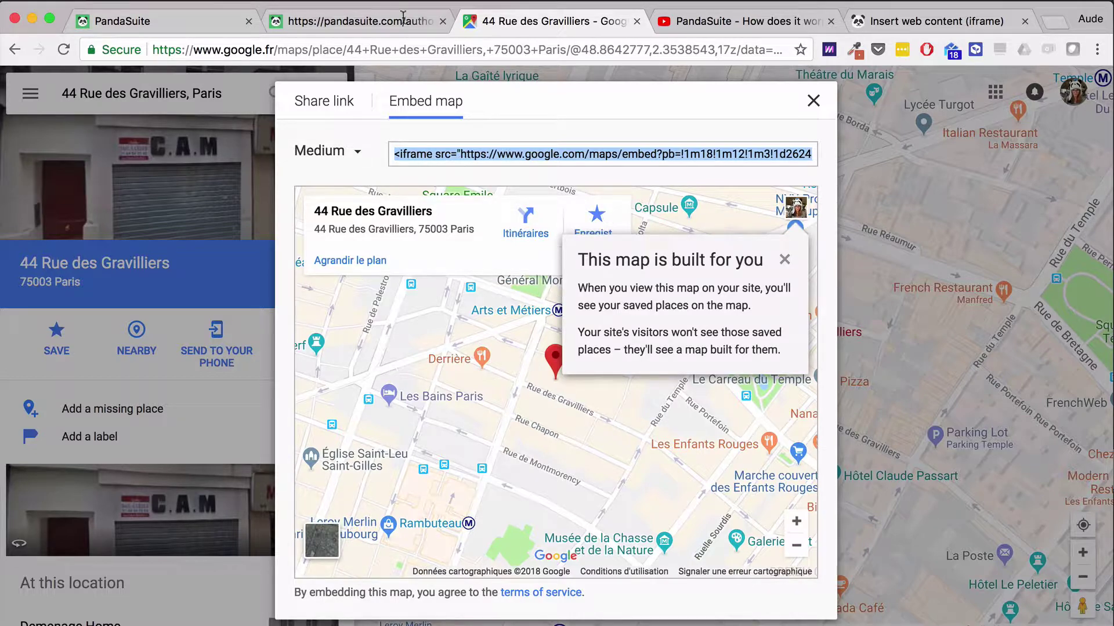
left_click(357, 19)
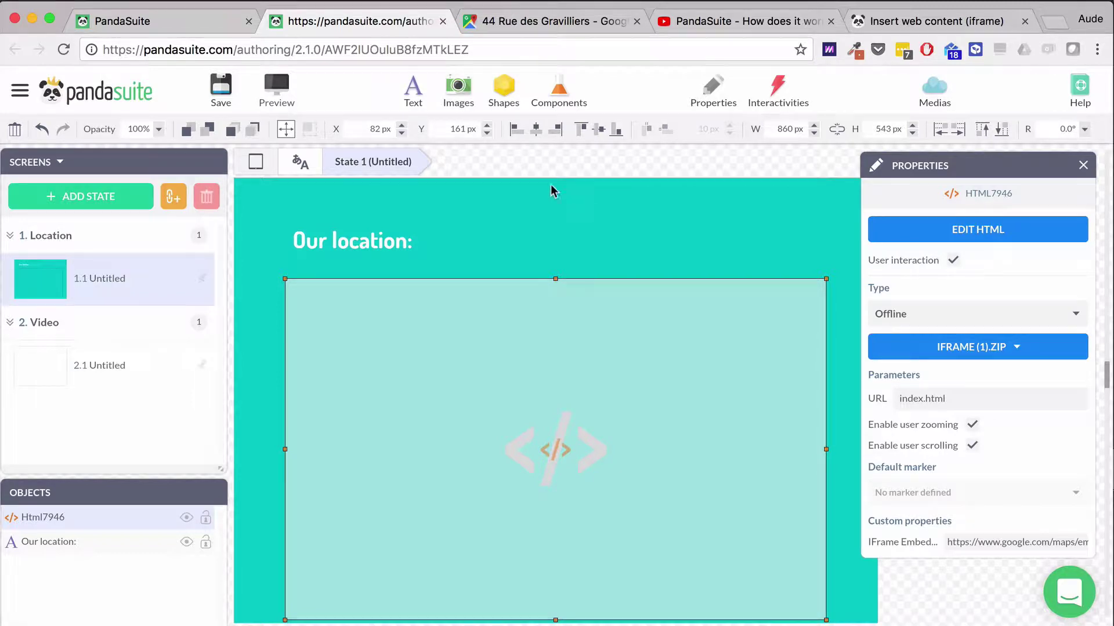
Paste the Google Maps iframe code into a new temporary text block near the top.
left_click(412, 90)
left_click_drag(560, 402, 566, 227)
double_click(572, 228)
key("super+a")
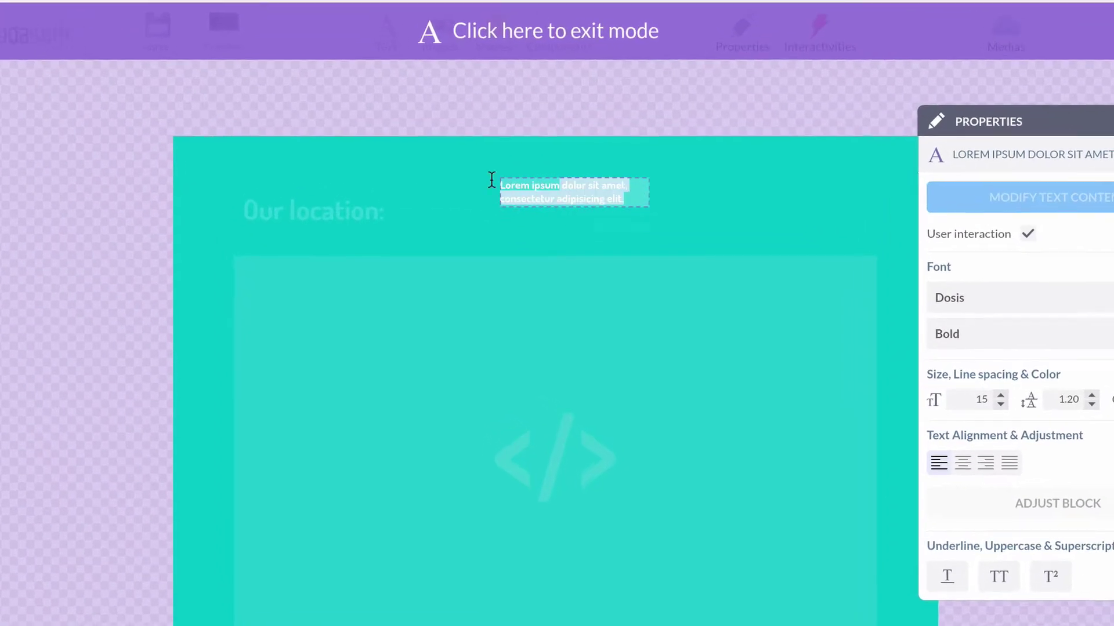
key("super+v")
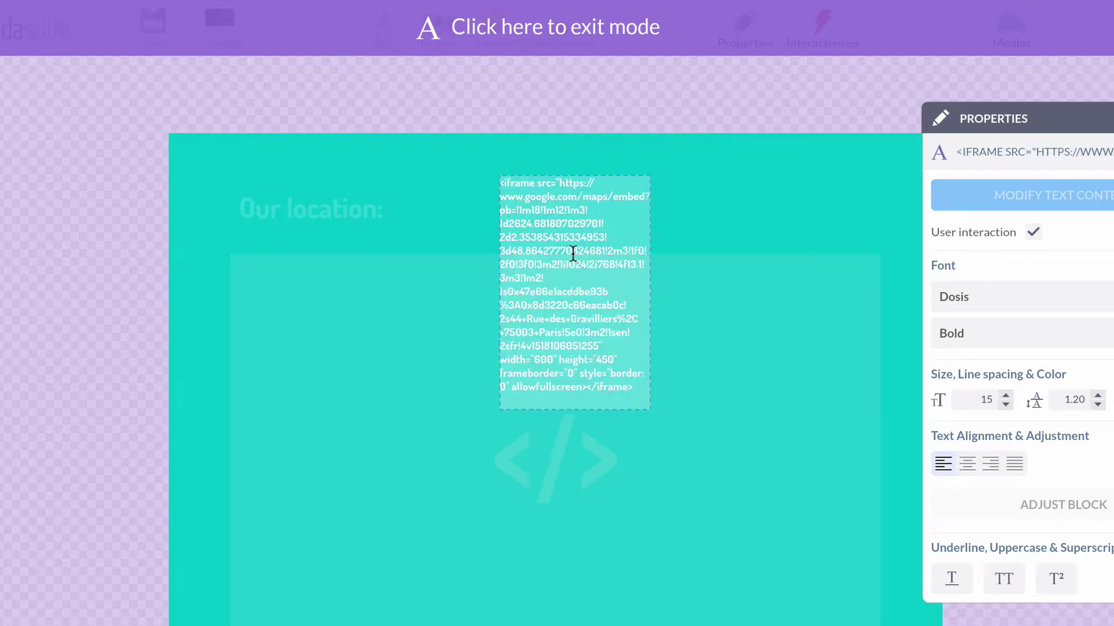
Cut the map URL from the code, delete the temporary text block, and select Html7946.
left_click_drag(559, 184, 599, 295)
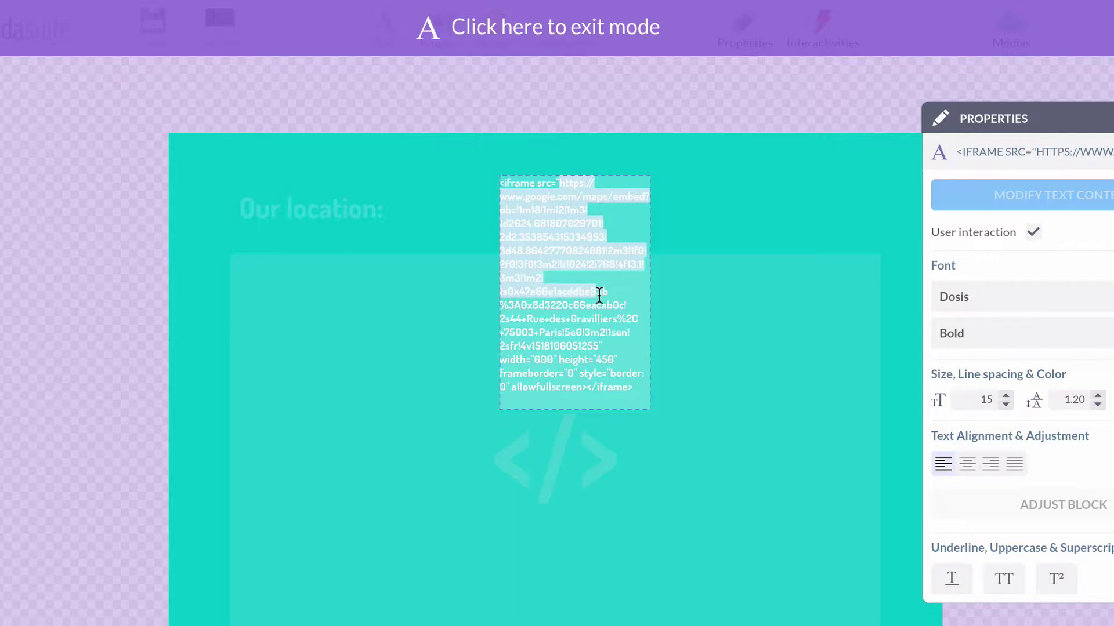
left_click_drag(599, 295, 562, 174)
left_click(595, 334)
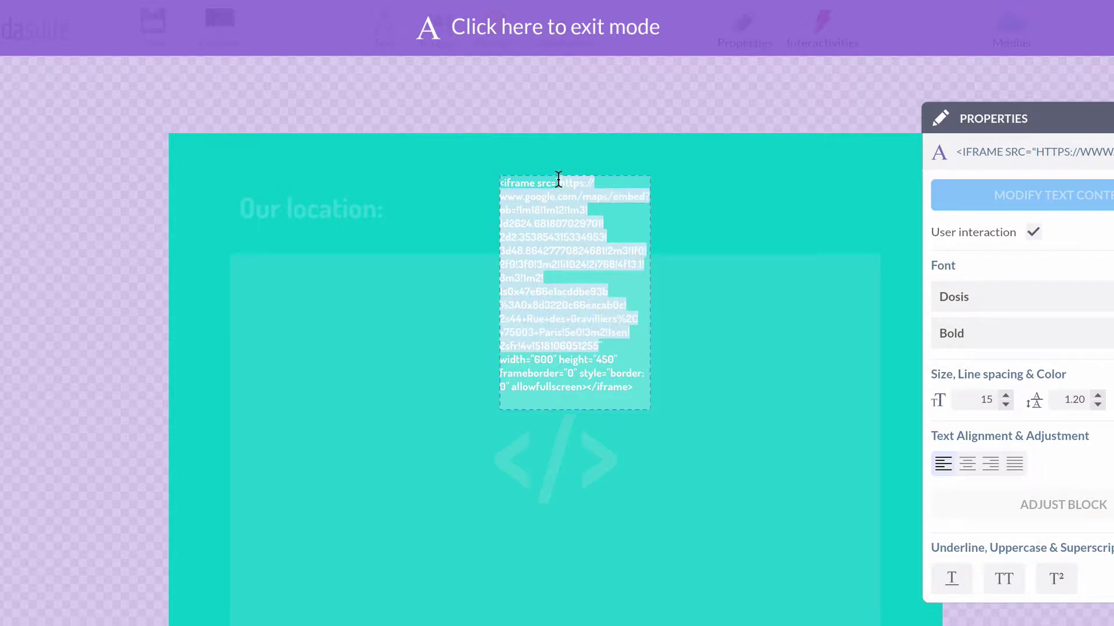
key("BackSpace")
left_click(729, 214)
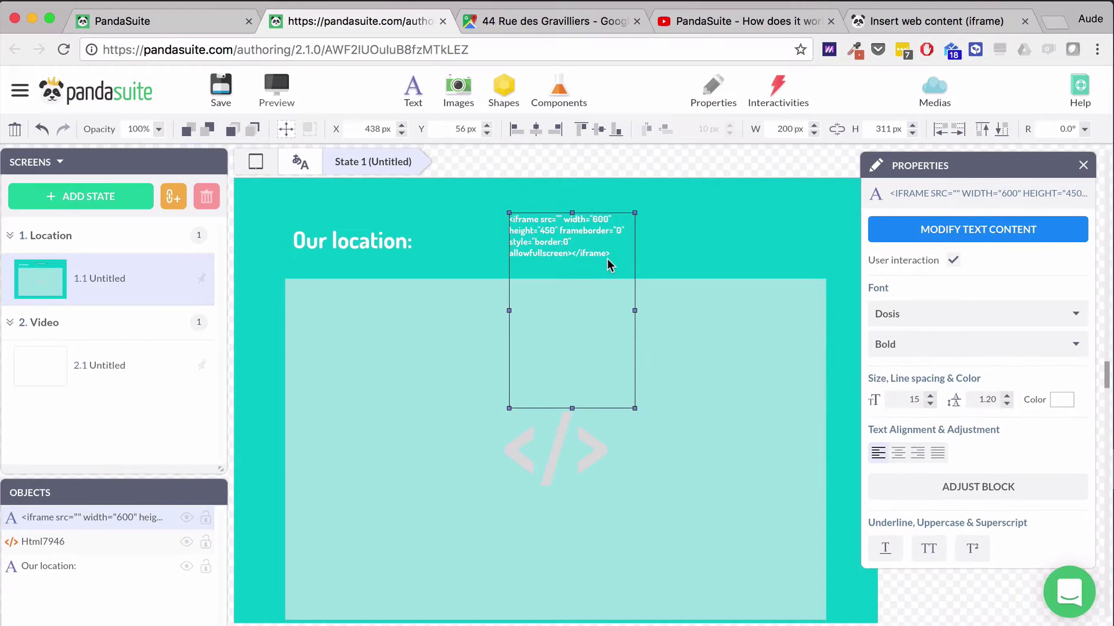
key("BackSpace")
left_click(500, 414)
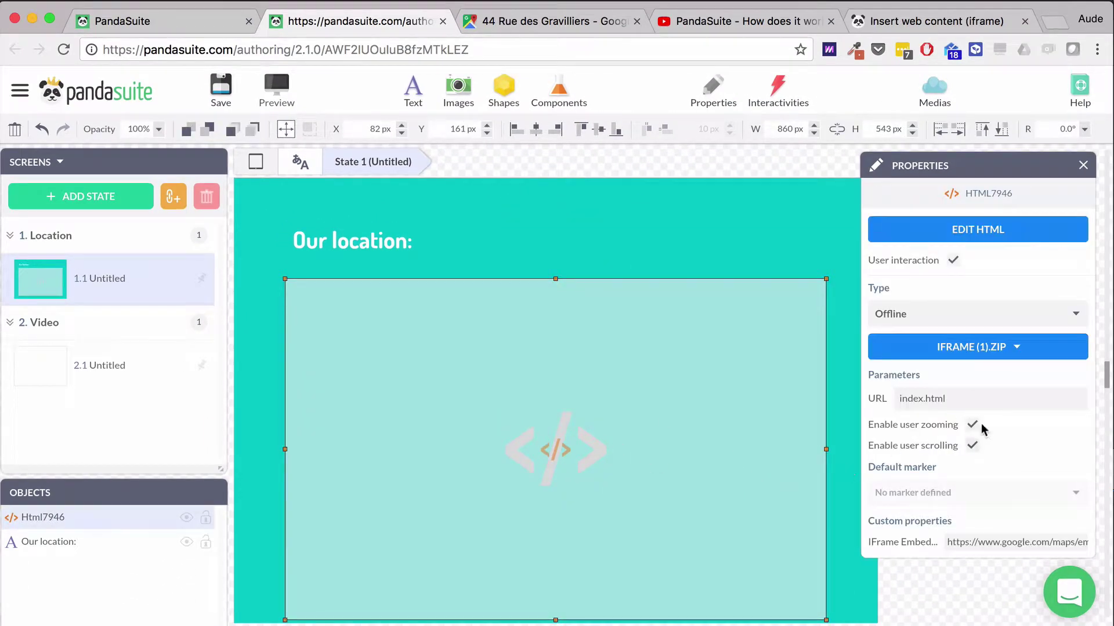
Replace the IFrame Embed value with the Google Maps URL and view the live map.
left_click(977, 543)
key("super+a")
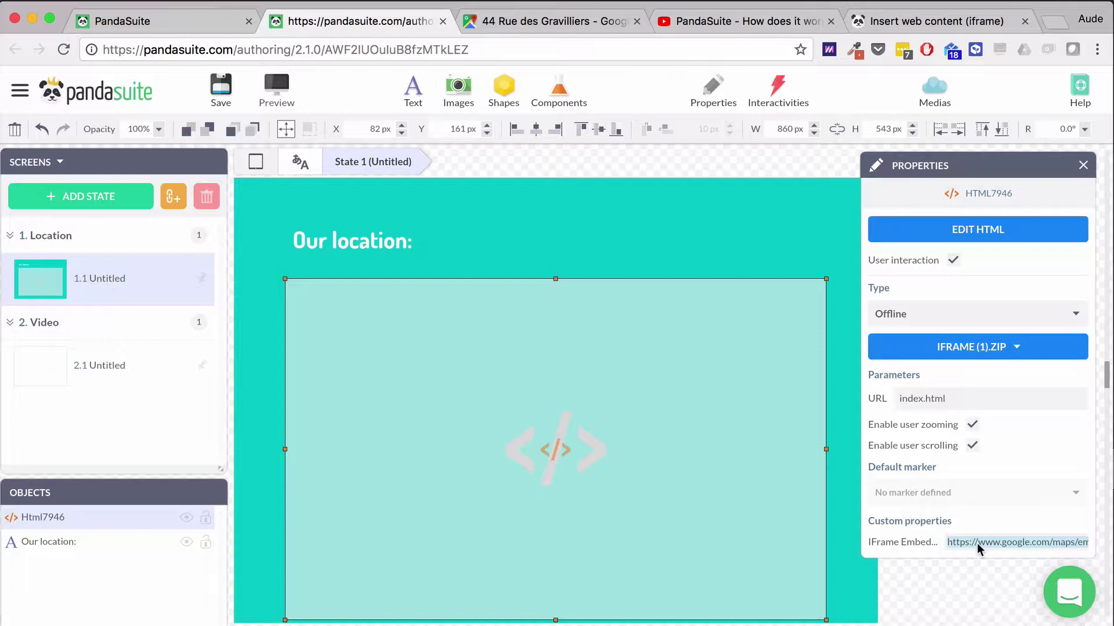
key("BackSpace")
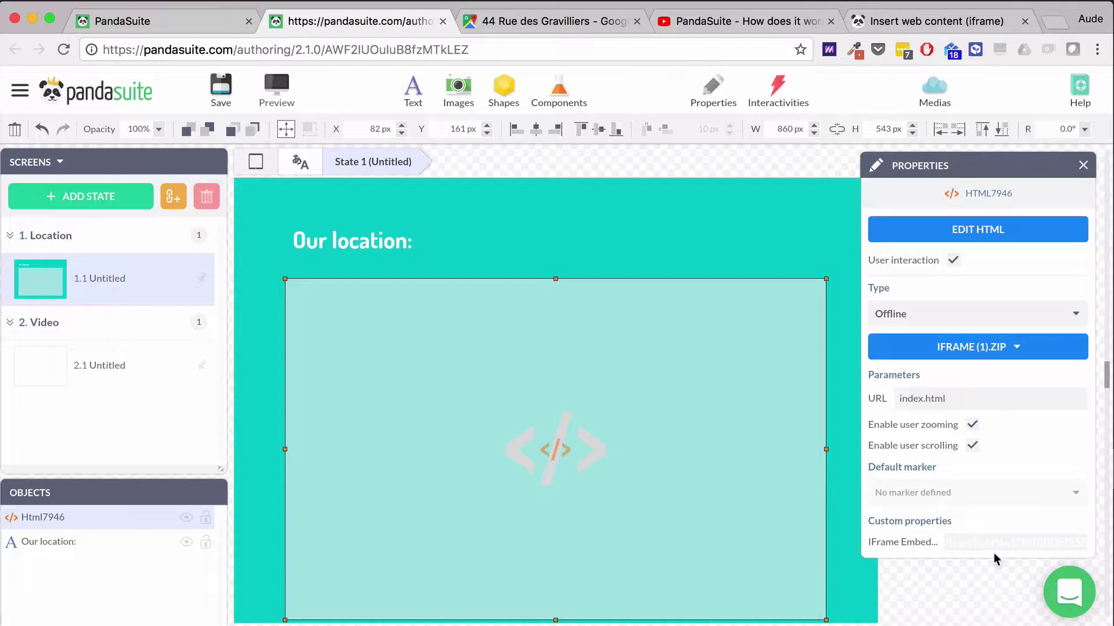
left_click(974, 594)
left_click(732, 514)
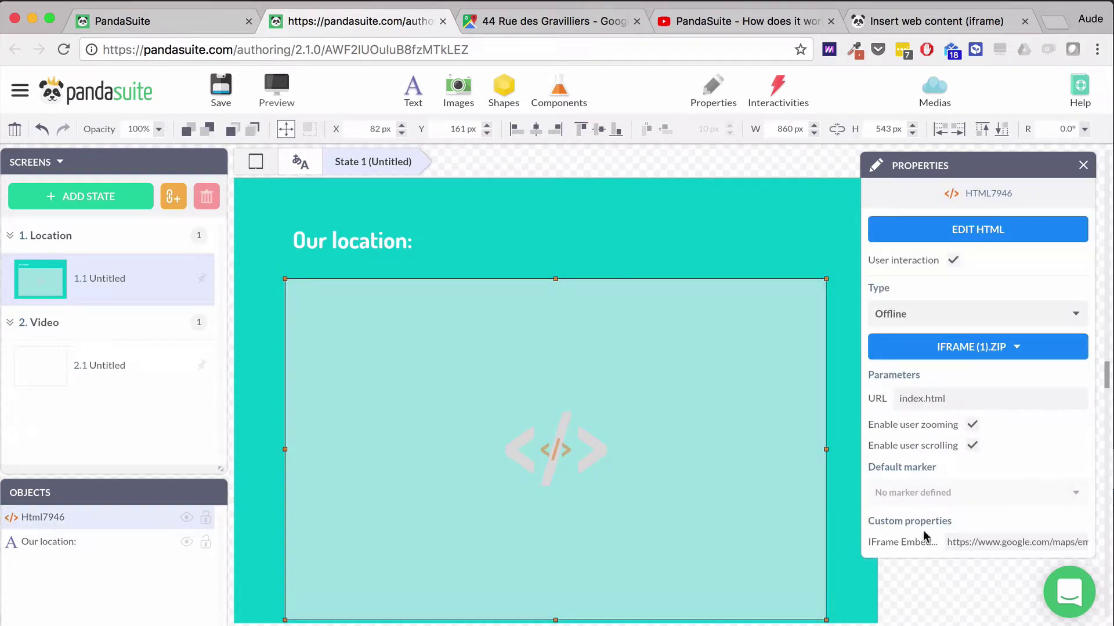
double_click(666, 469)
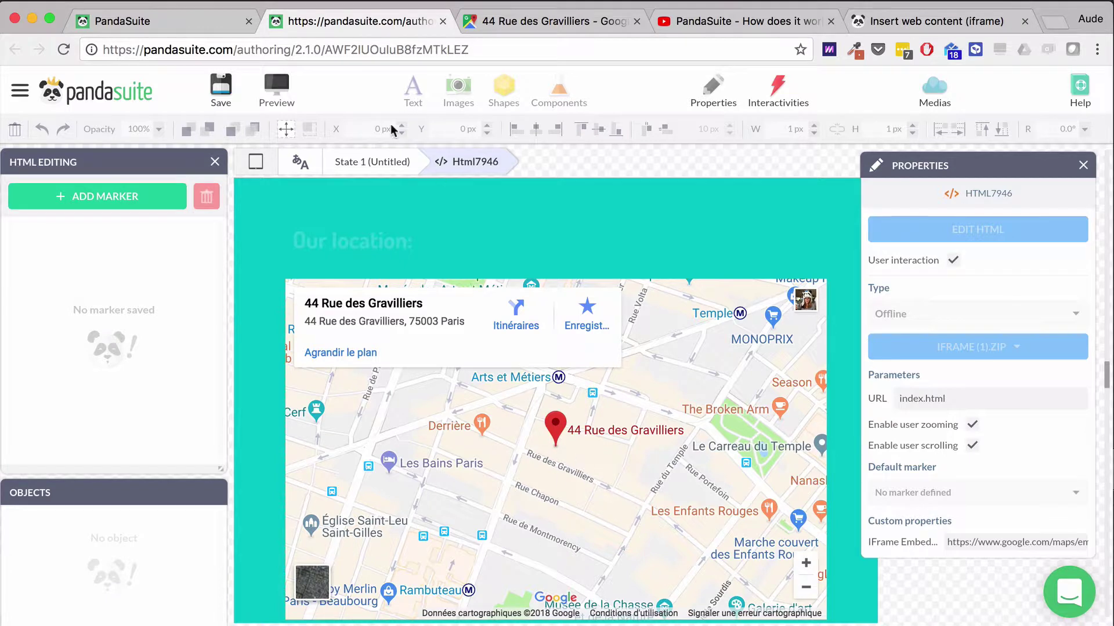
Exit HTML editing and save the project.
left_click(363, 164)
left_click(221, 85)
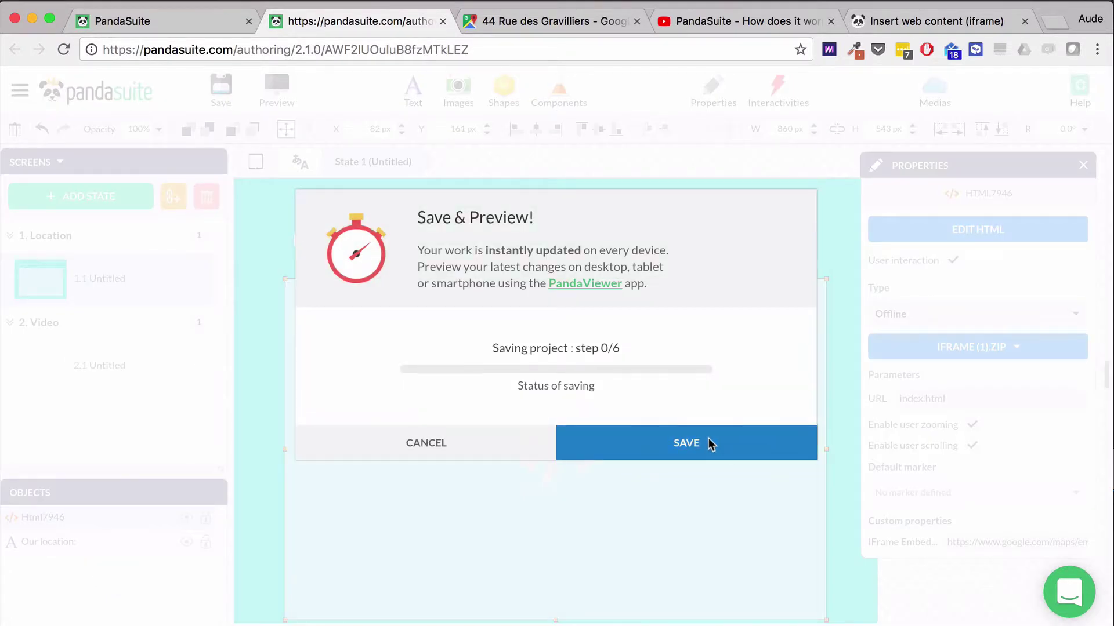
left_click(708, 440)
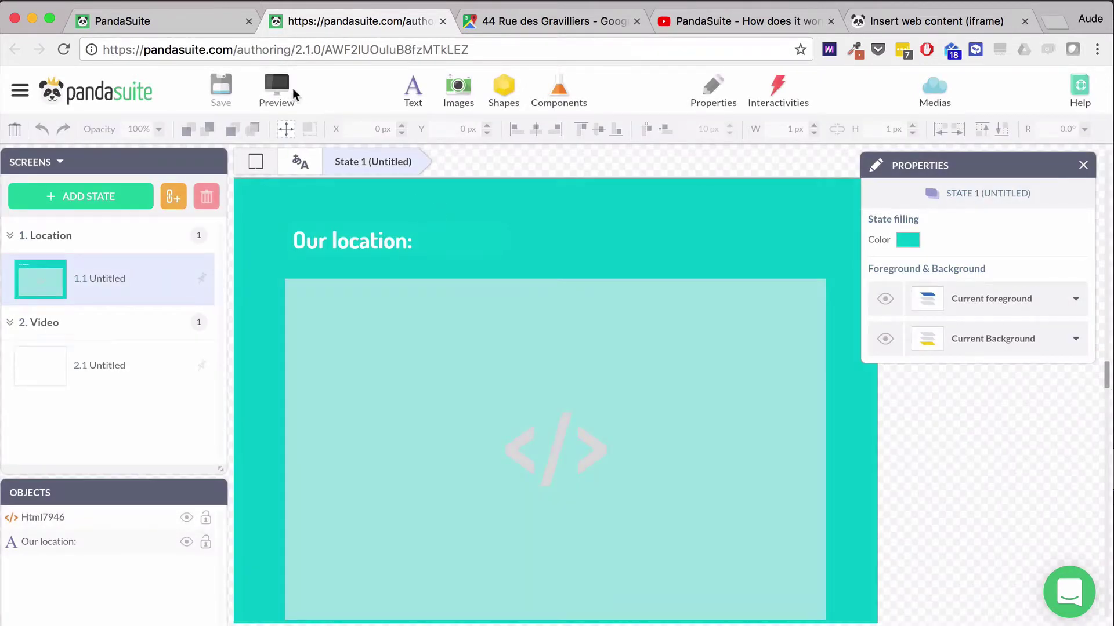
Preview the project, close the preview, and go to the 'Our video:' screen 2.1.
left_click(288, 89)
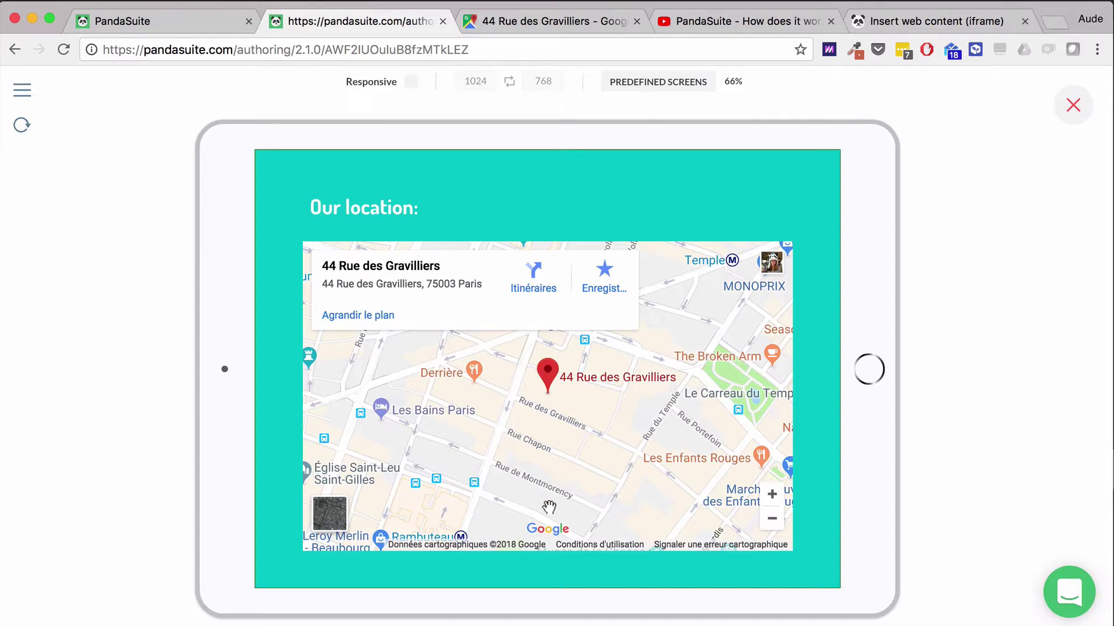
left_click(1073, 105)
left_click(157, 351)
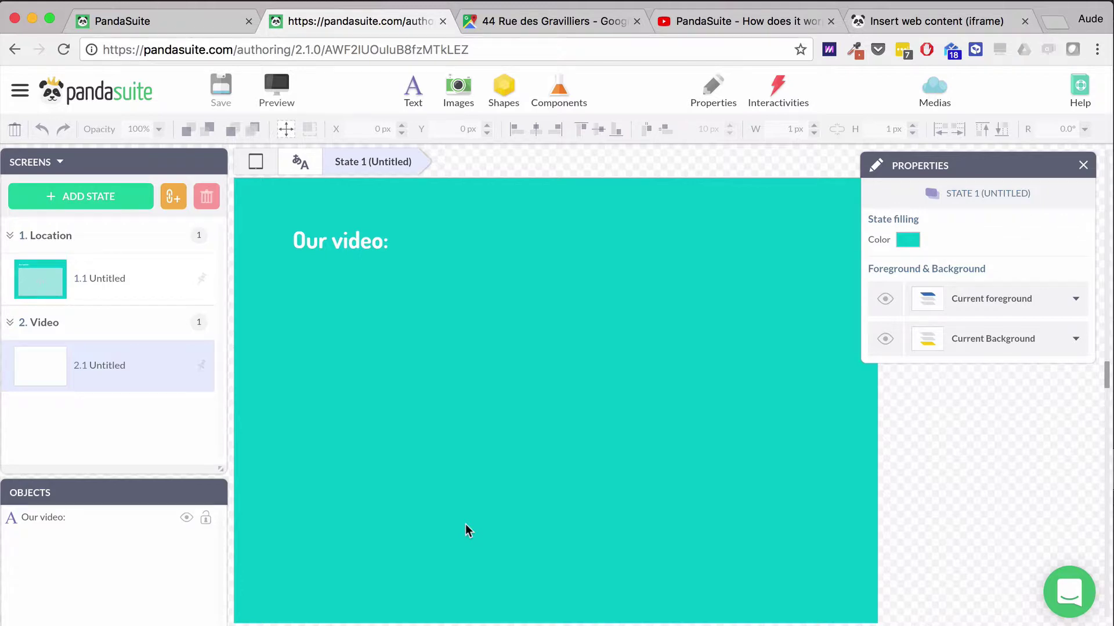
Copy the map HTML component from screen 1.1 and paste it onto screen 2.1 as Html8687.
left_click(155, 287)
left_click(447, 365)
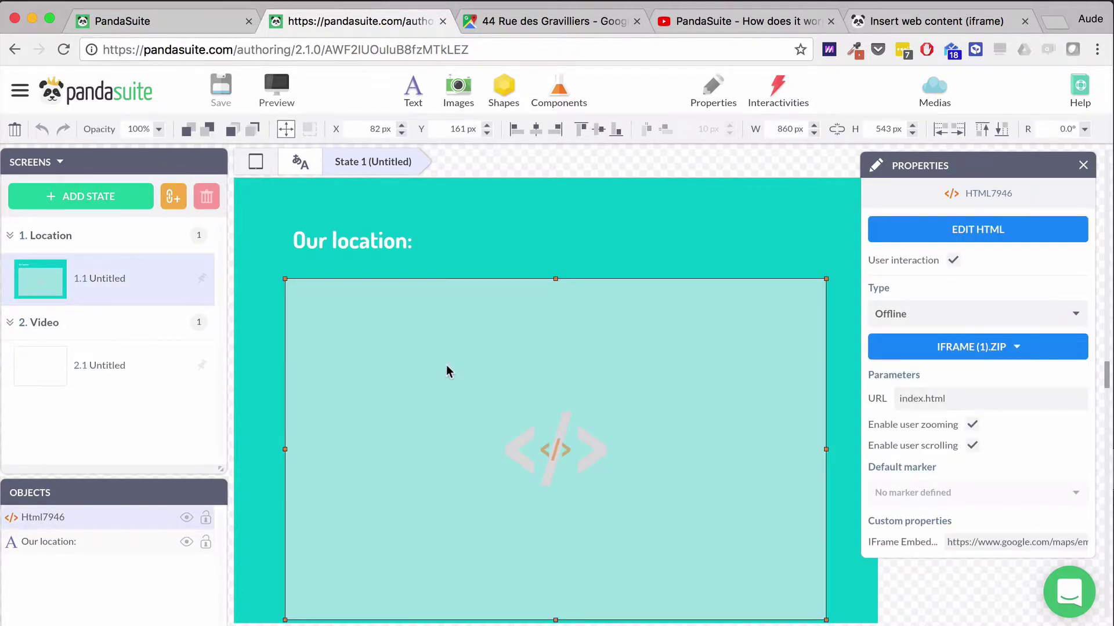
left_click(124, 370)
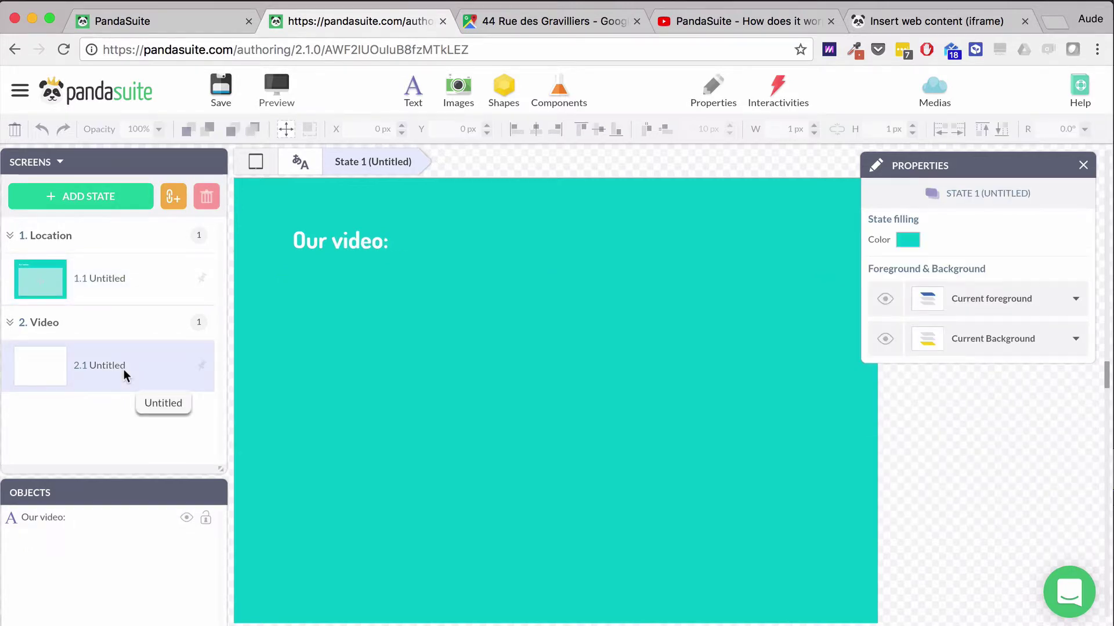
key("super+v")
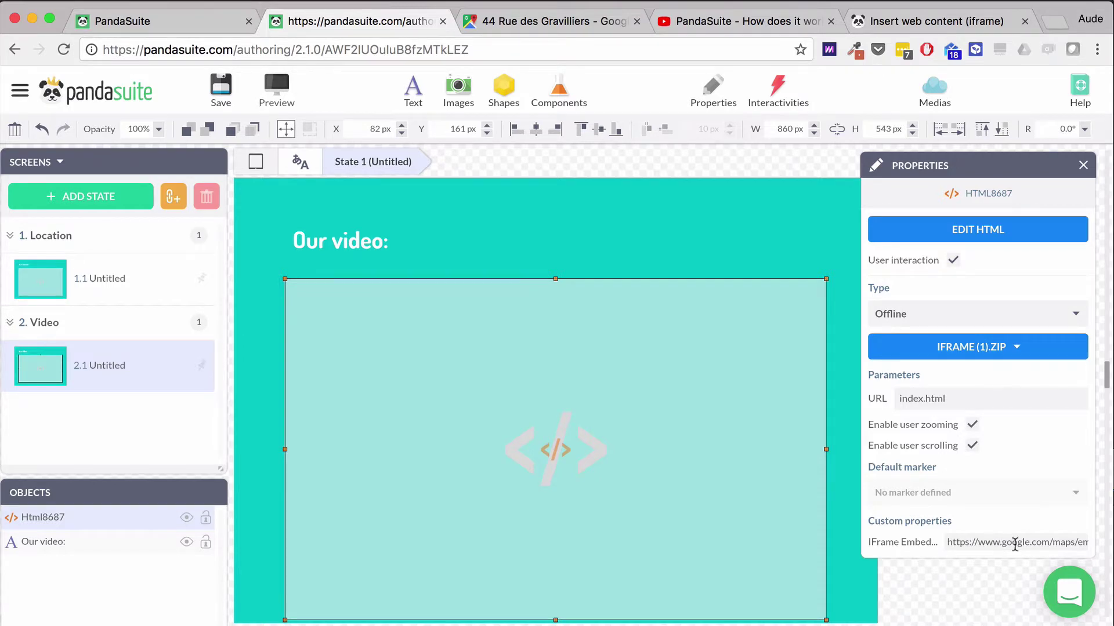
Copy the YouTube iframe embed code for 'PandaSuite - How does it work?'.
left_click(720, 26)
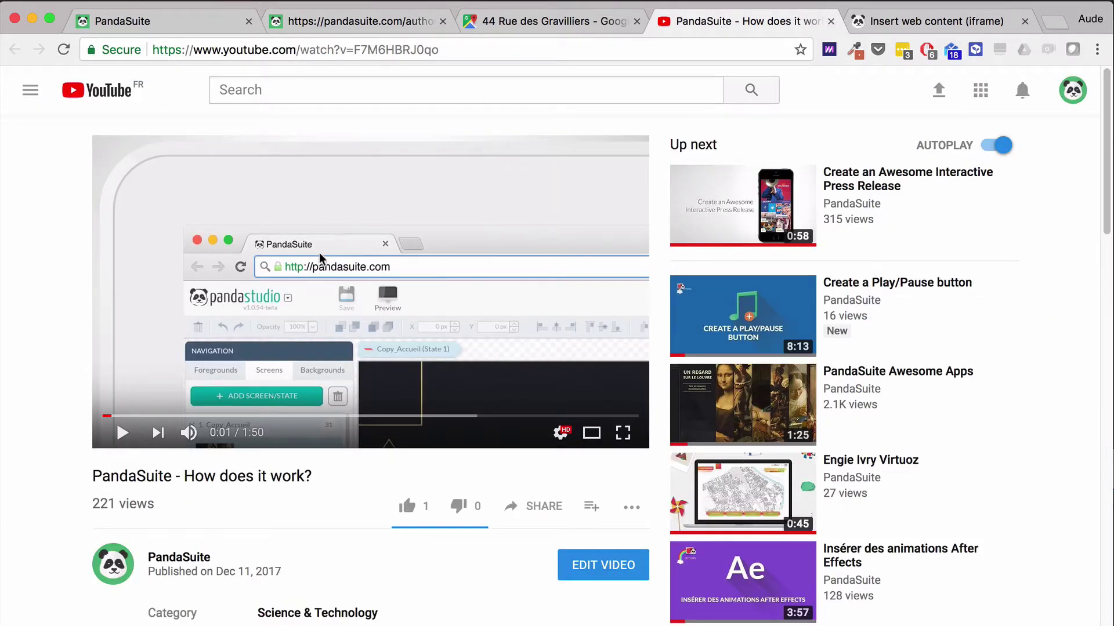
left_click(539, 515)
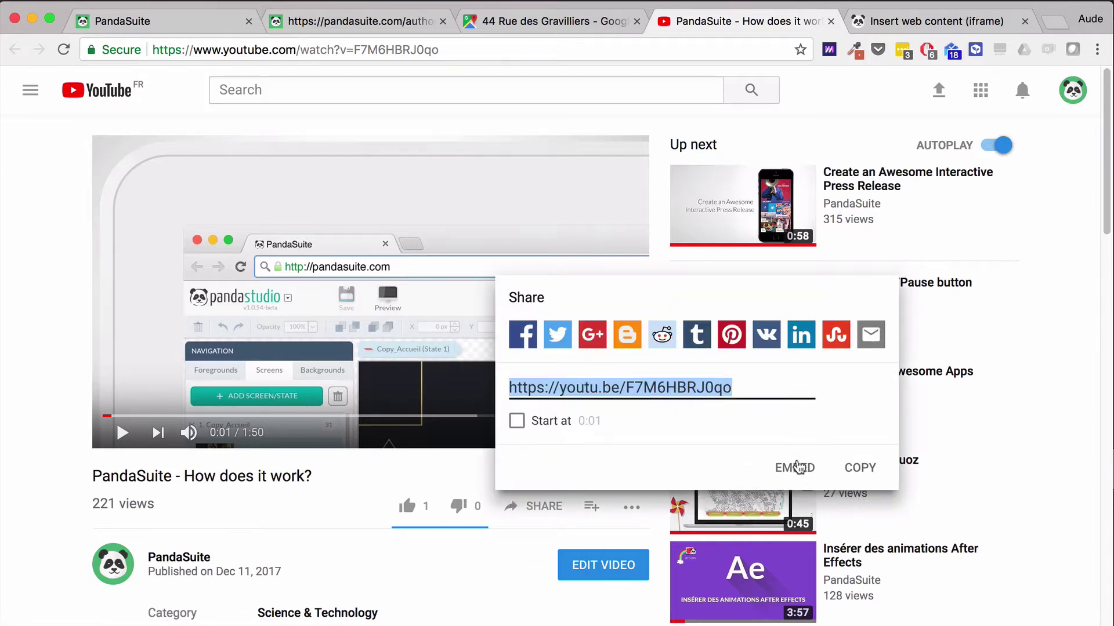
left_click(792, 468)
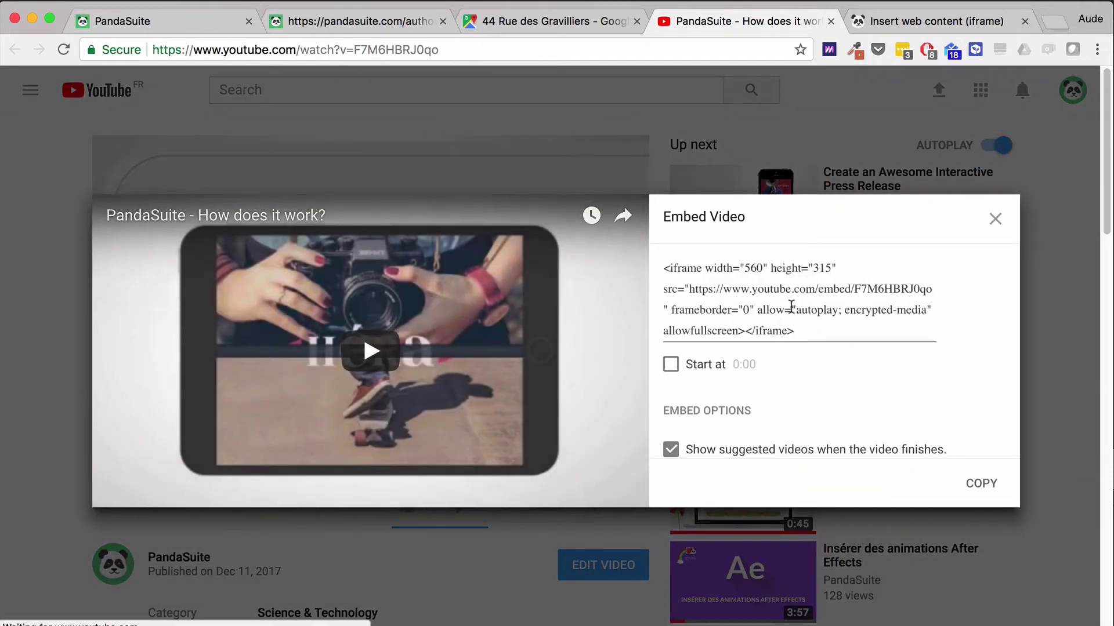
left_click_drag(806, 332, 650, 274)
key("super+c")
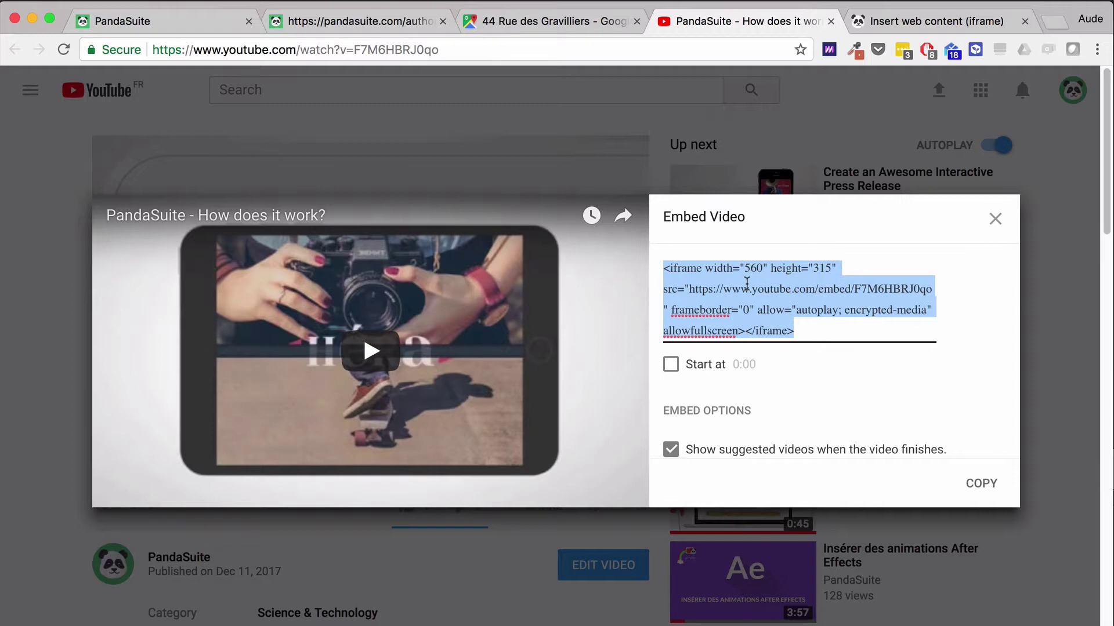
left_click(360, 26)
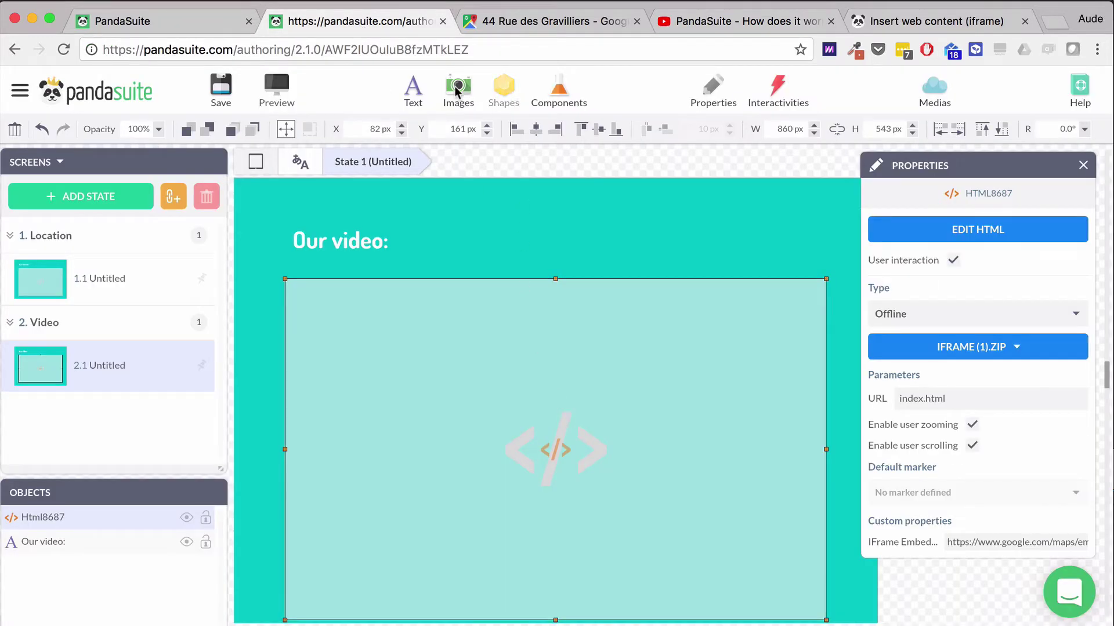
Paste the YouTube embed code into a new temporary text box at the screen's top.
left_click(413, 89)
left_click_drag(540, 414, 462, 161)
double_click(558, 187)
key("super+v")
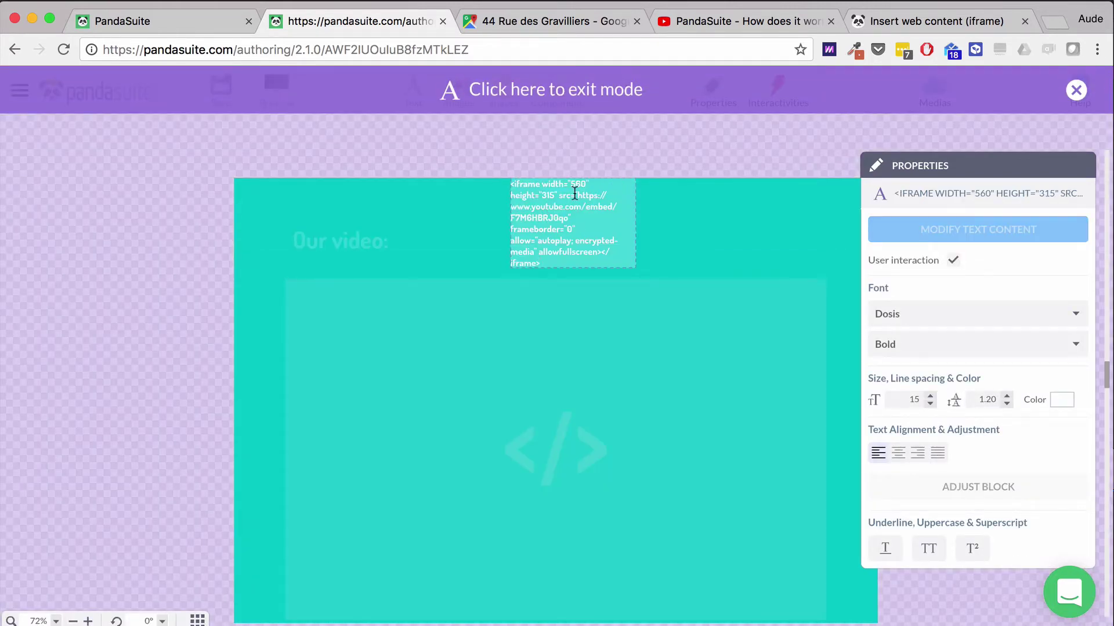
Cut the YouTube URL from the code, delete the text box, and select the HTML component.
left_click_drag(577, 195, 565, 216)
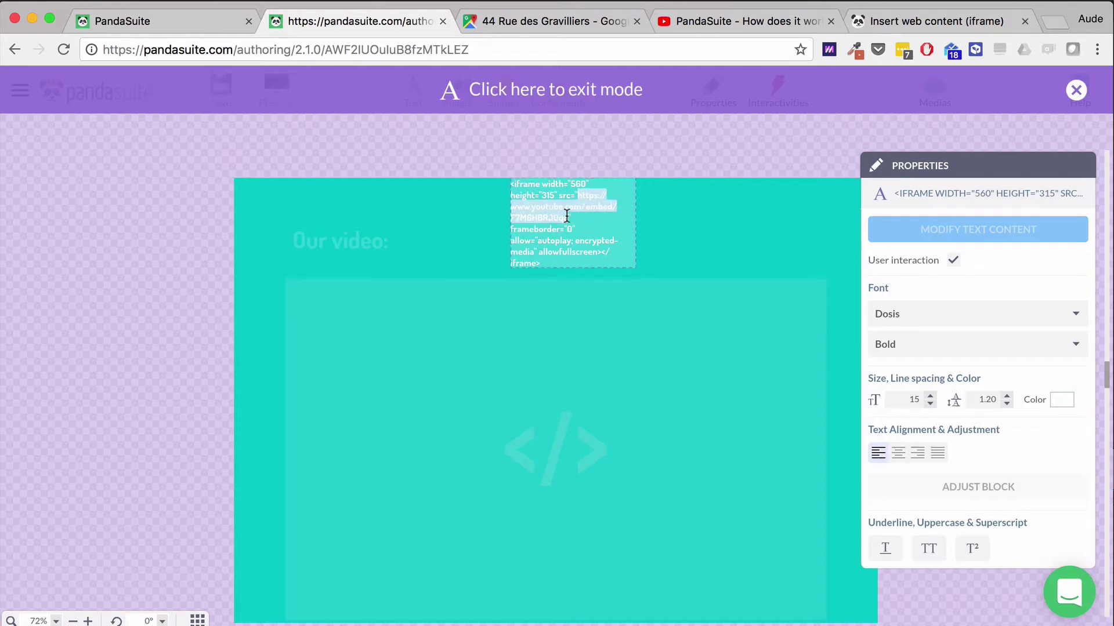
key("BackSpace")
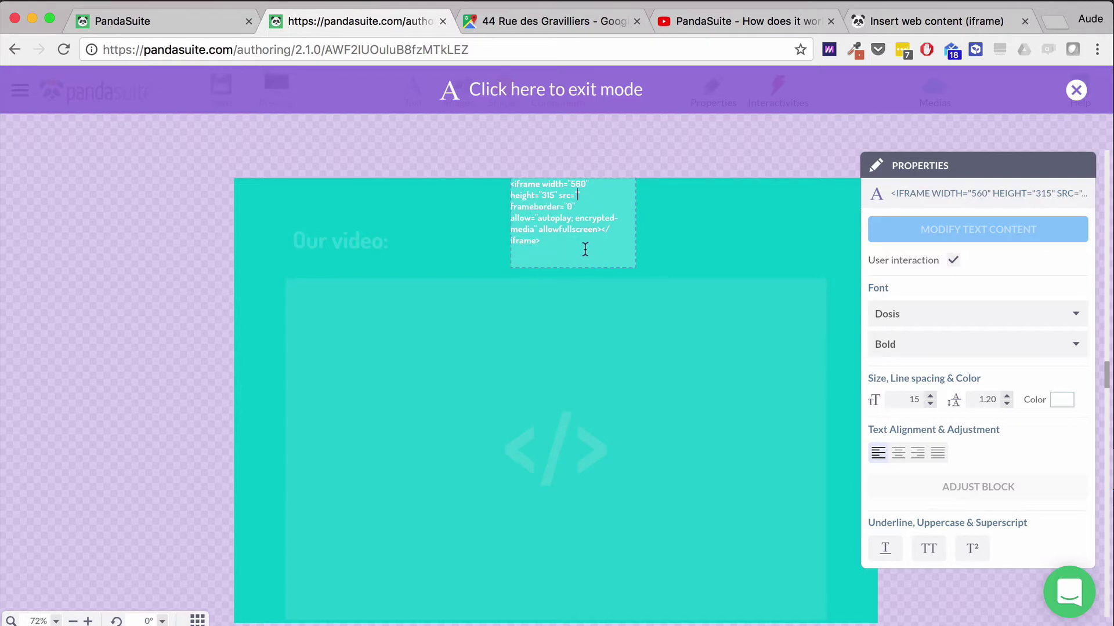
left_click_drag(584, 246, 492, 148)
left_click(485, 165)
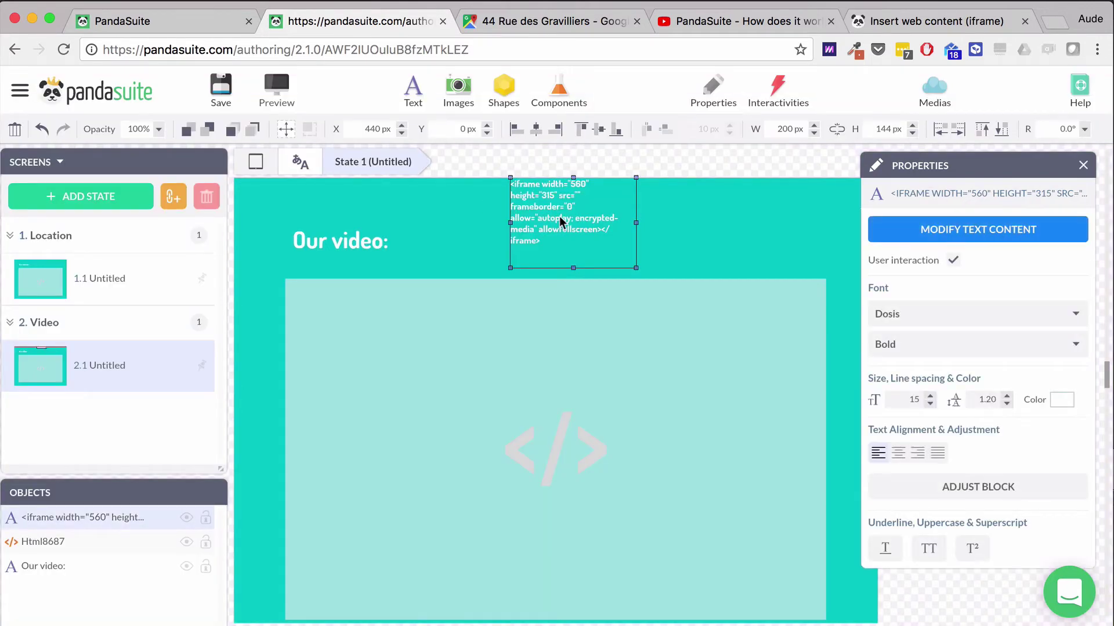
key("Delete")
left_click(609, 363)
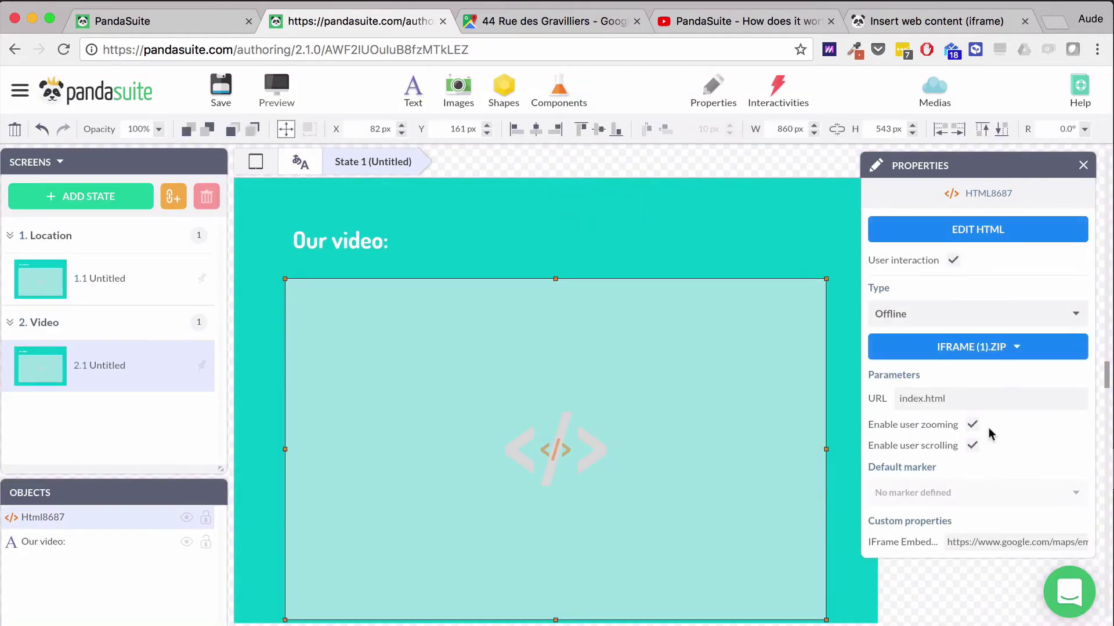
Replace the Google Maps URL in IFrame Embed with the YouTube embed URL and load the video.
left_click(980, 542)
key("super+a")
key("BackSpace")
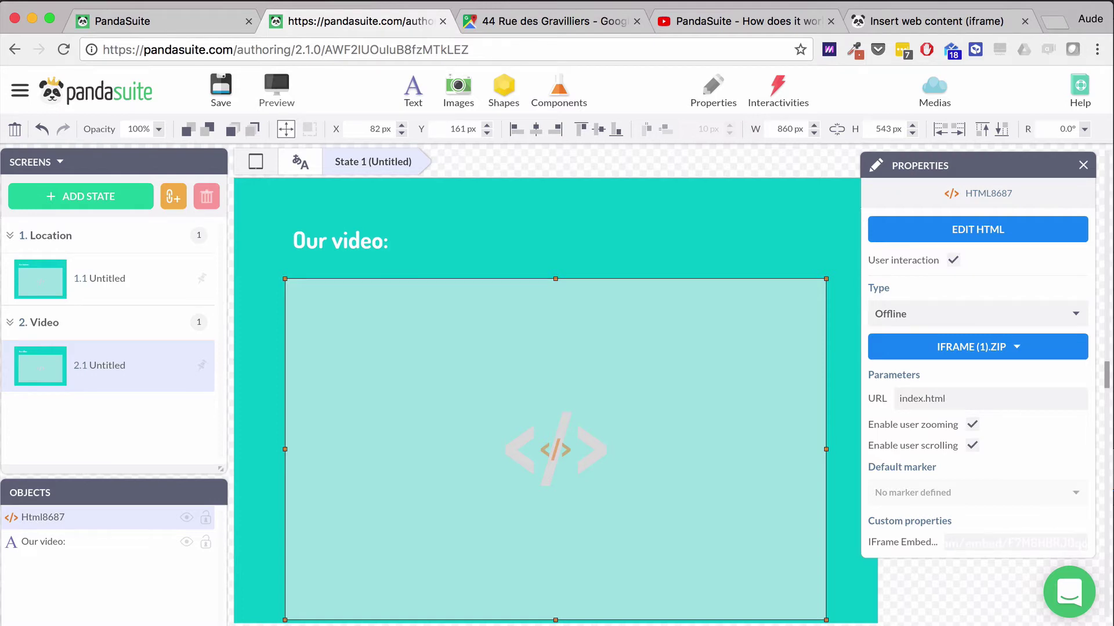
left_click(729, 268)
left_click(631, 378)
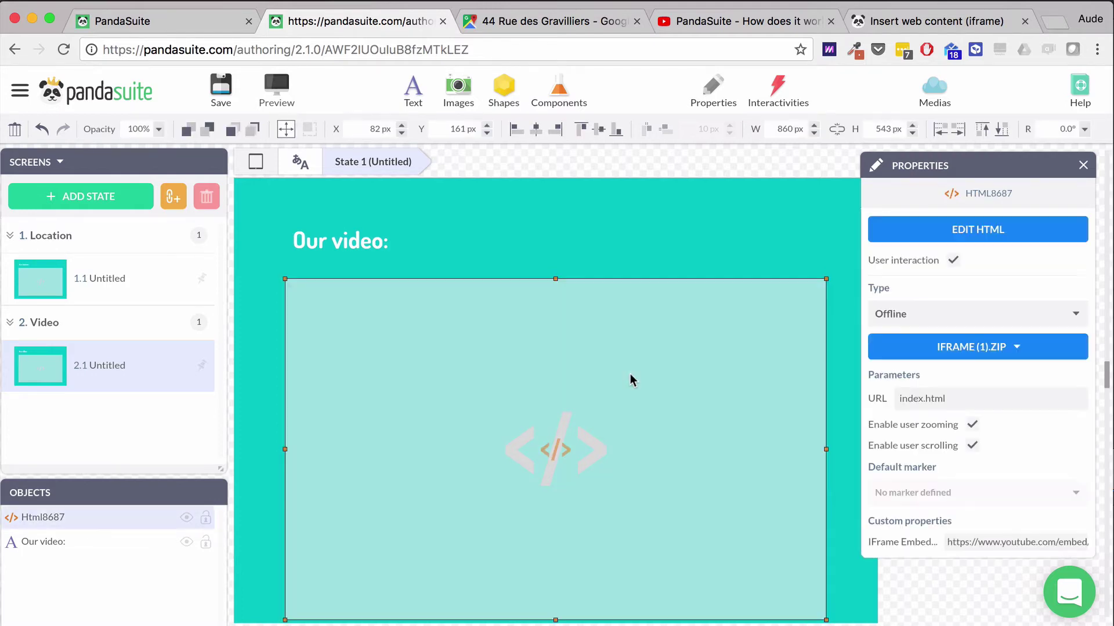
double_click(630, 377)
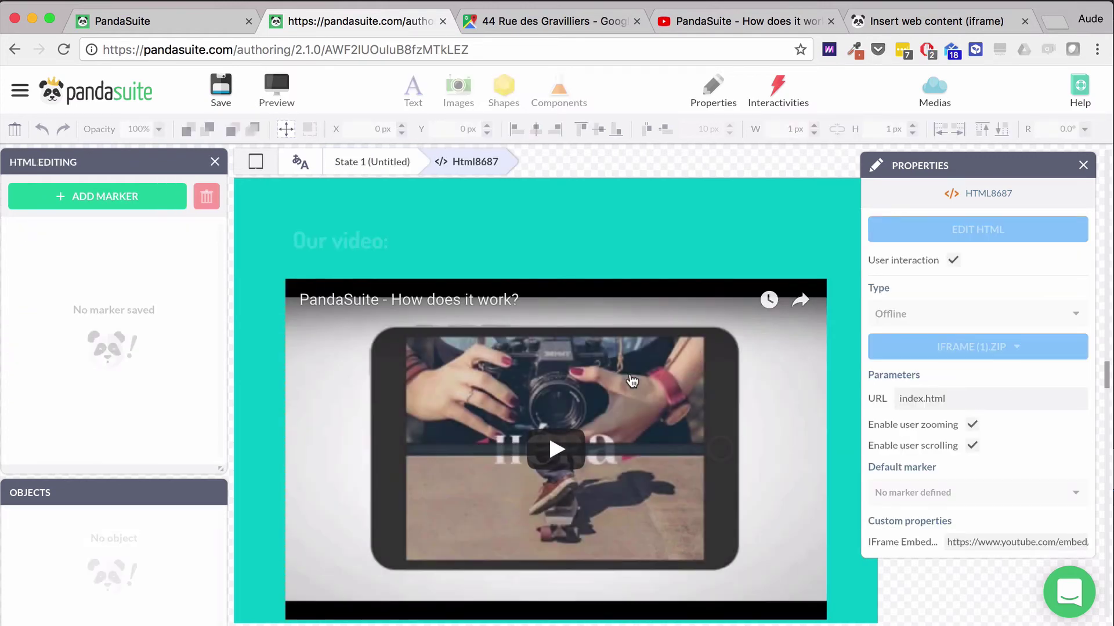
Exit HTML editing, save the project, and preview the 'Our video:' screen.
left_click(373, 161)
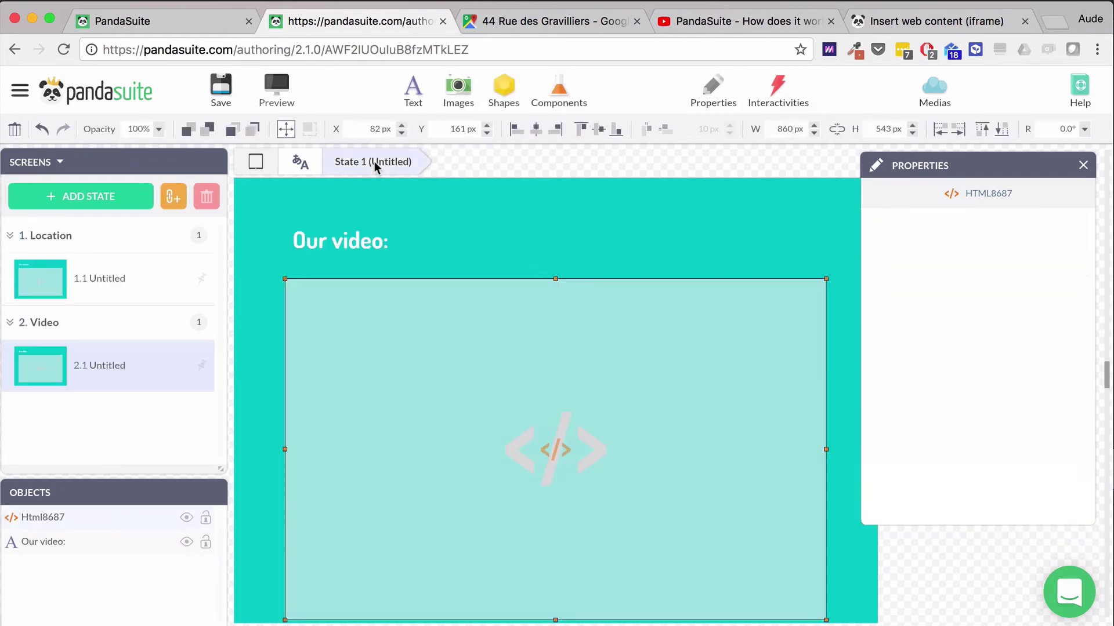
left_click(221, 91)
left_click(658, 444)
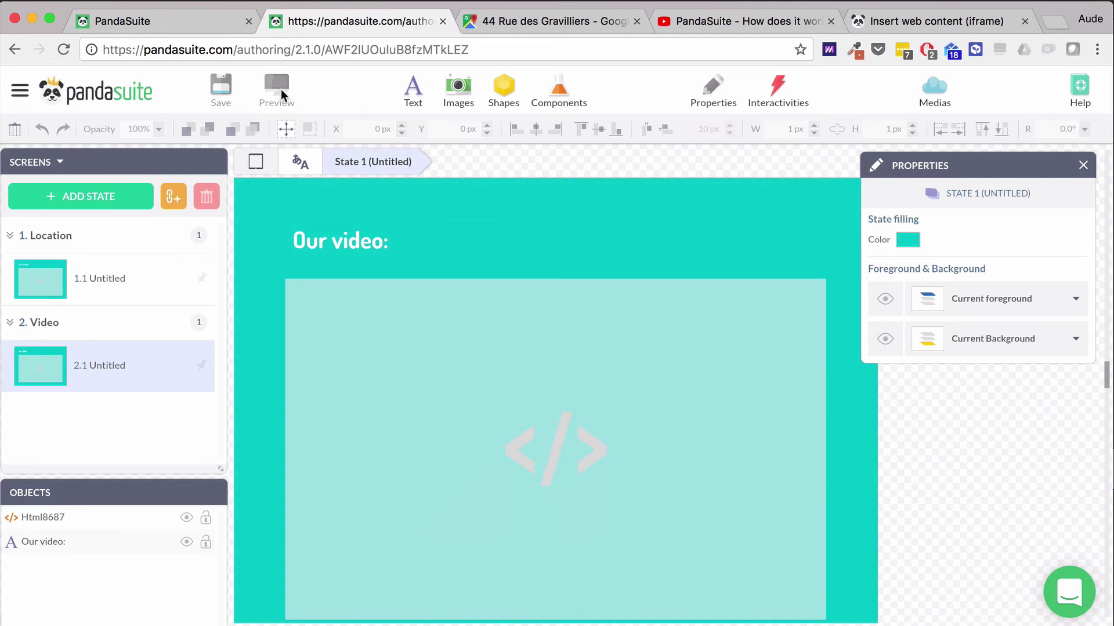
left_click(277, 87)
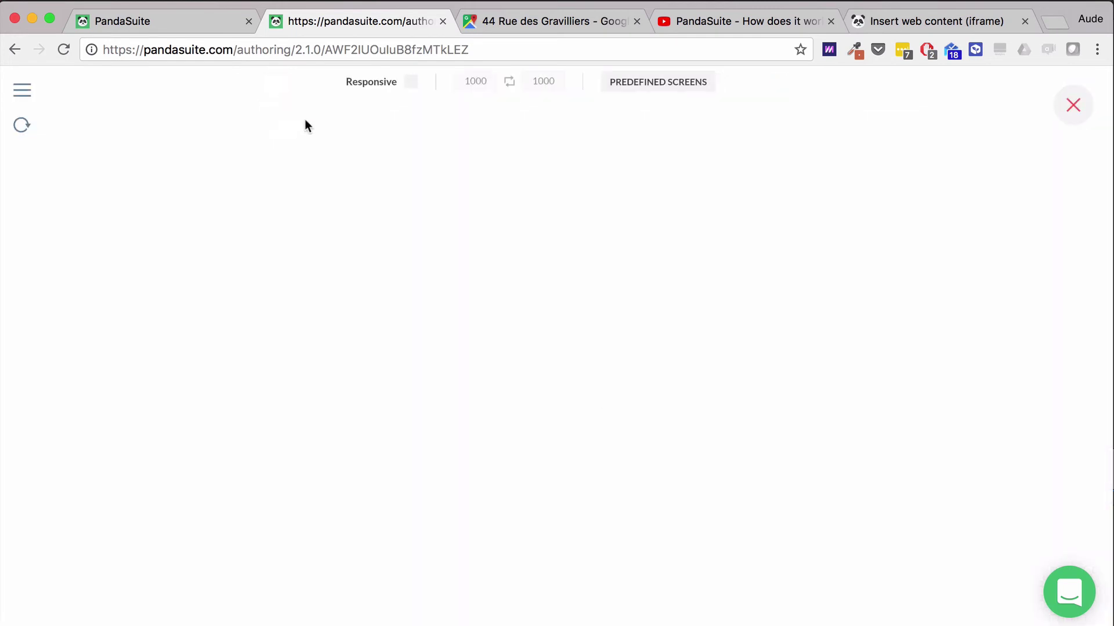